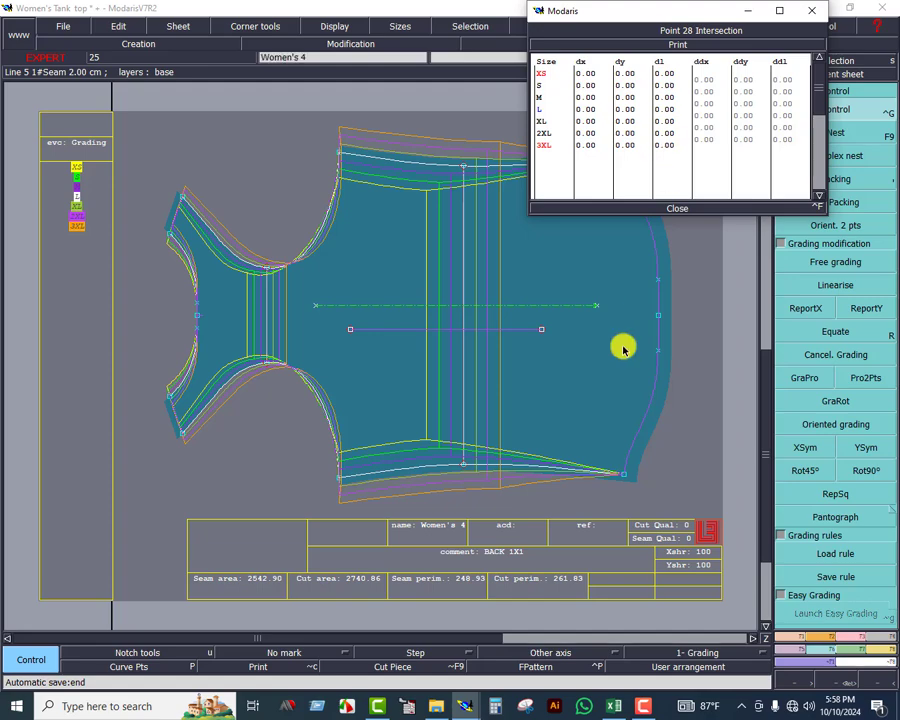
Fill bottom-width increment cell Q19 green in Excel, and set the upper hem corner's L–XL ddy to 1.25 in Modaris
left_click(616, 708)
scroll(322, 397, "down", 2)
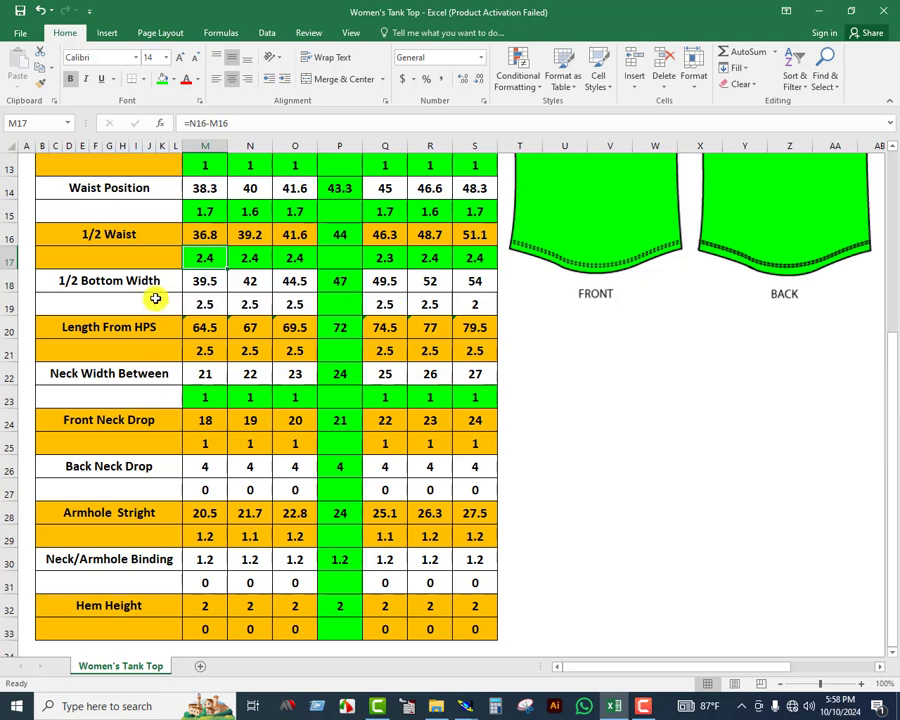
left_click(392, 310)
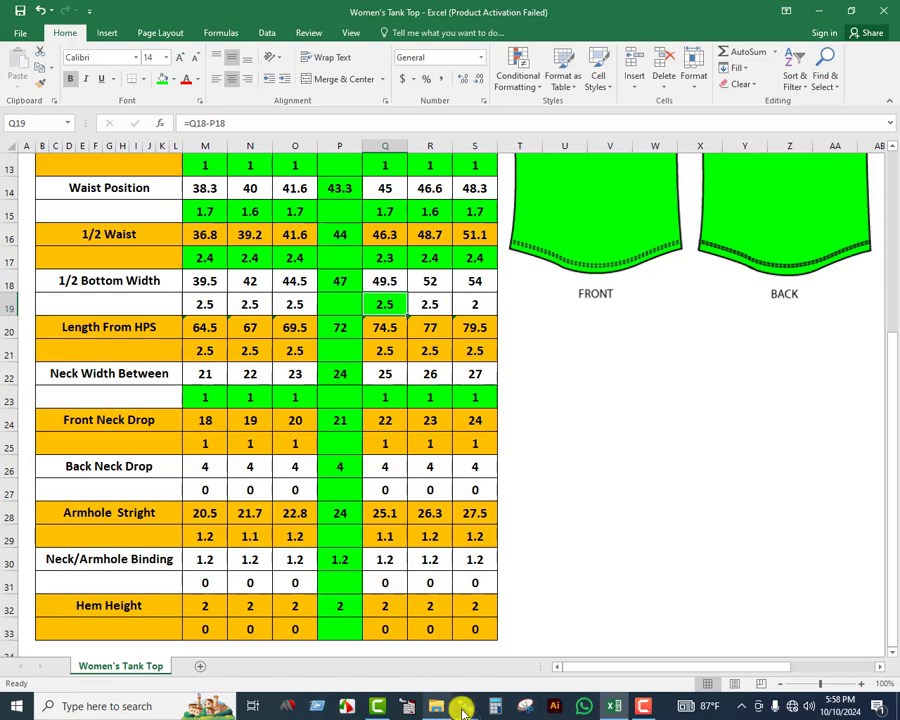
mouse_move(465, 706)
left_click(515, 636)
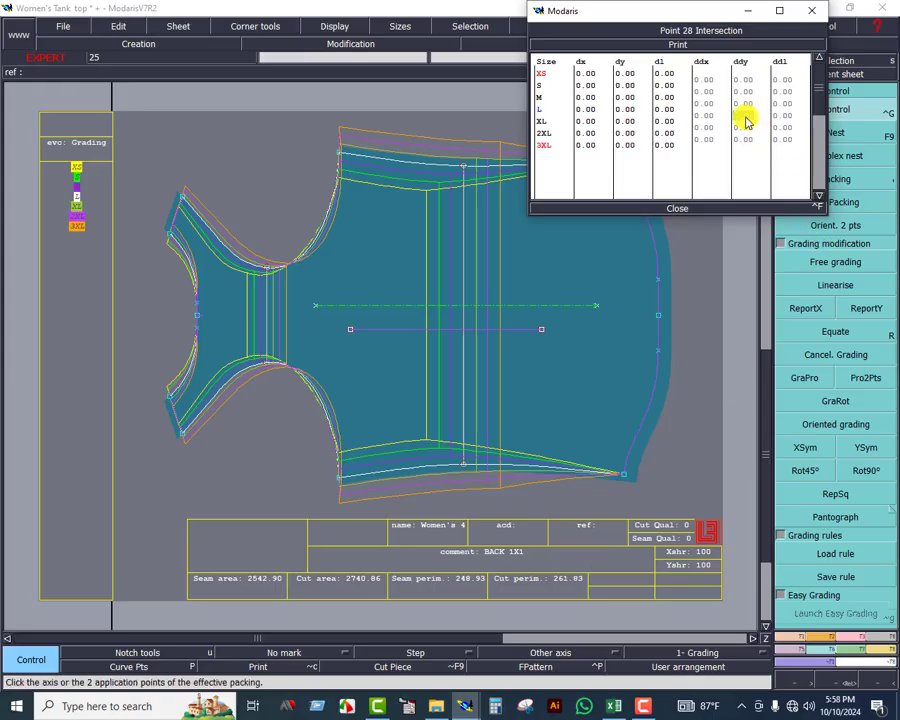
Fill bottom-width increment cell R19 green in Excel, and set the upper hem corner's XL–2XL ddy to 1.25 in Modaris
left_click(614, 706)
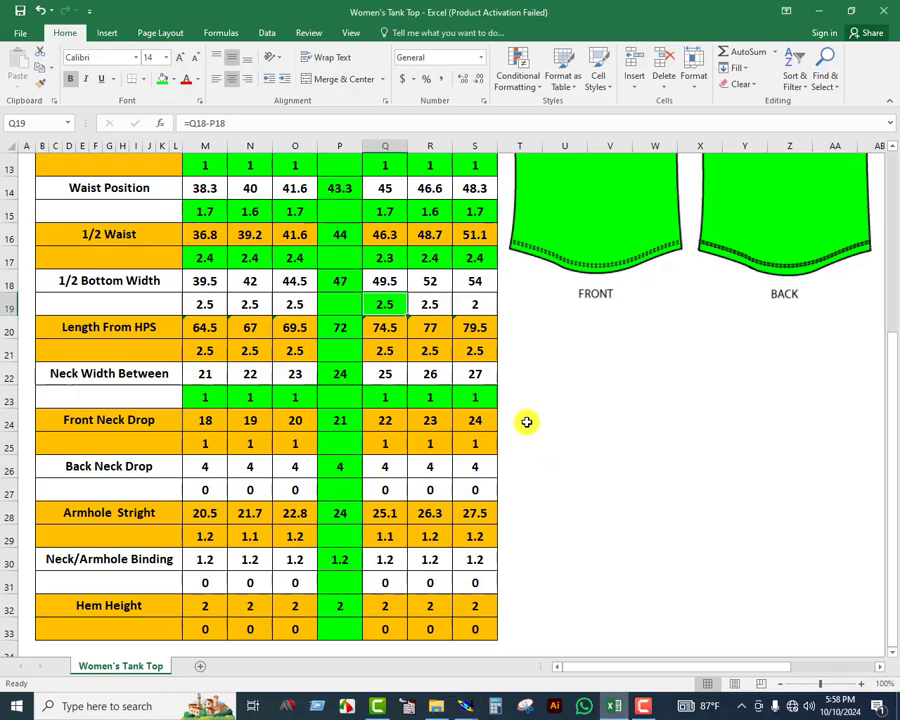
left_click(431, 308)
left_click(161, 80)
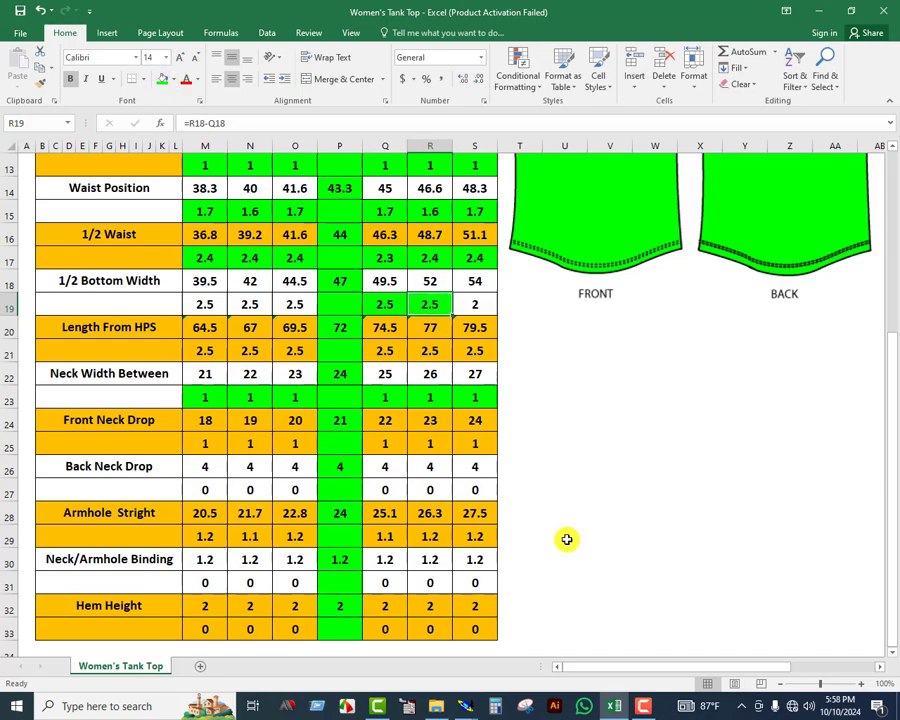
mouse_move(465, 706)
left_click(564, 634)
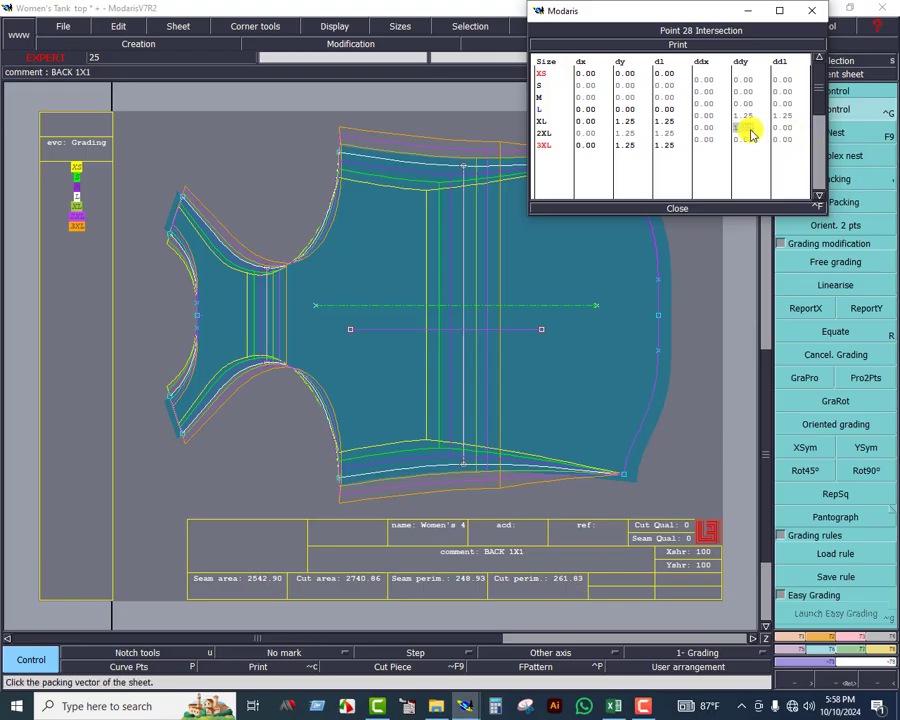
Fill bottom-width increment cell S19 green in Excel, and set the upper hem corner's 2XL–3XL ddy to 1.00 in Modaris
left_click(613, 706)
left_click(486, 307)
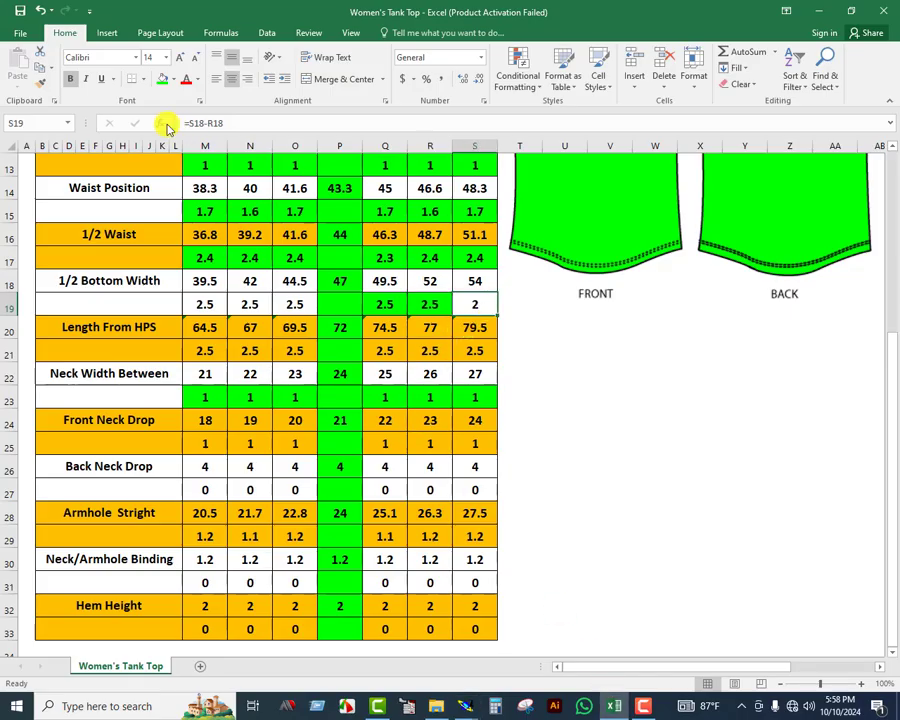
mouse_move(465, 706)
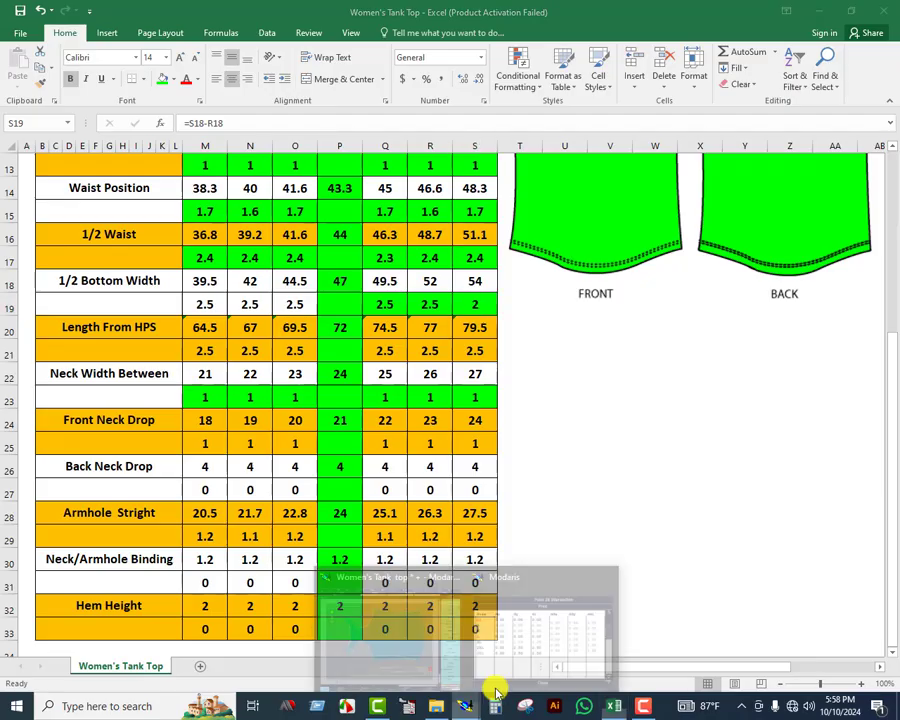
left_click(577, 628)
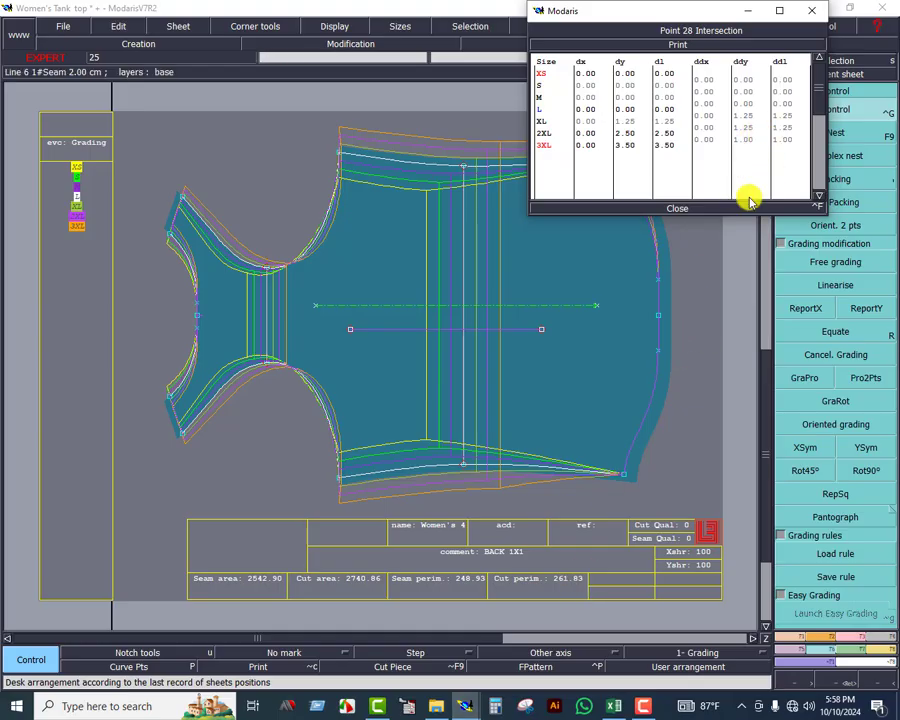
Fill bottom-width increment cell O19 green in Excel, and set the upper hem corner's M–L ddy to 1.25 in Modaris
left_click(613, 706)
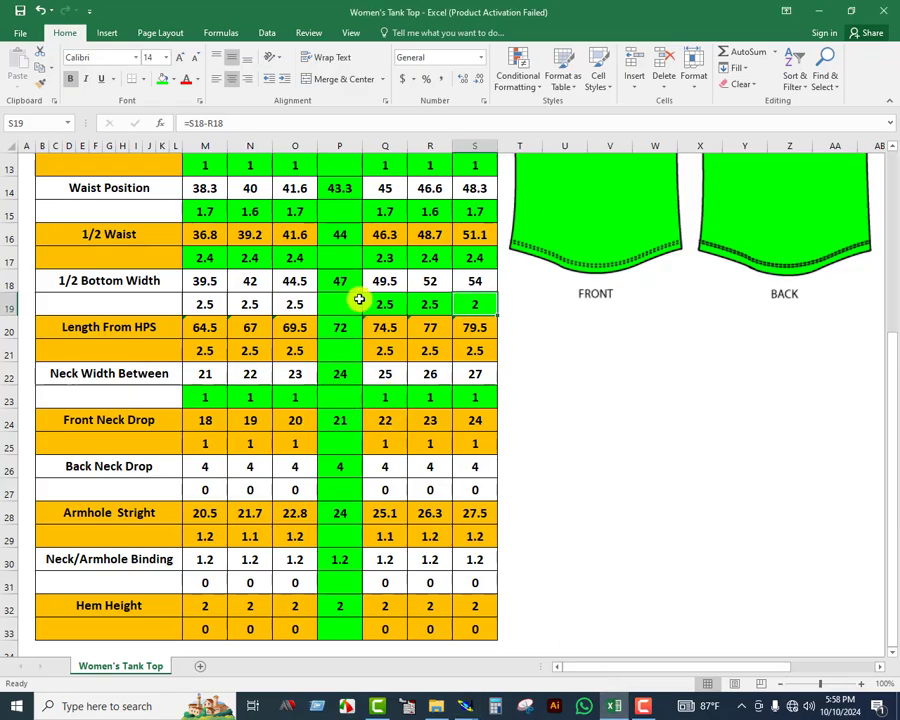
left_click(297, 303)
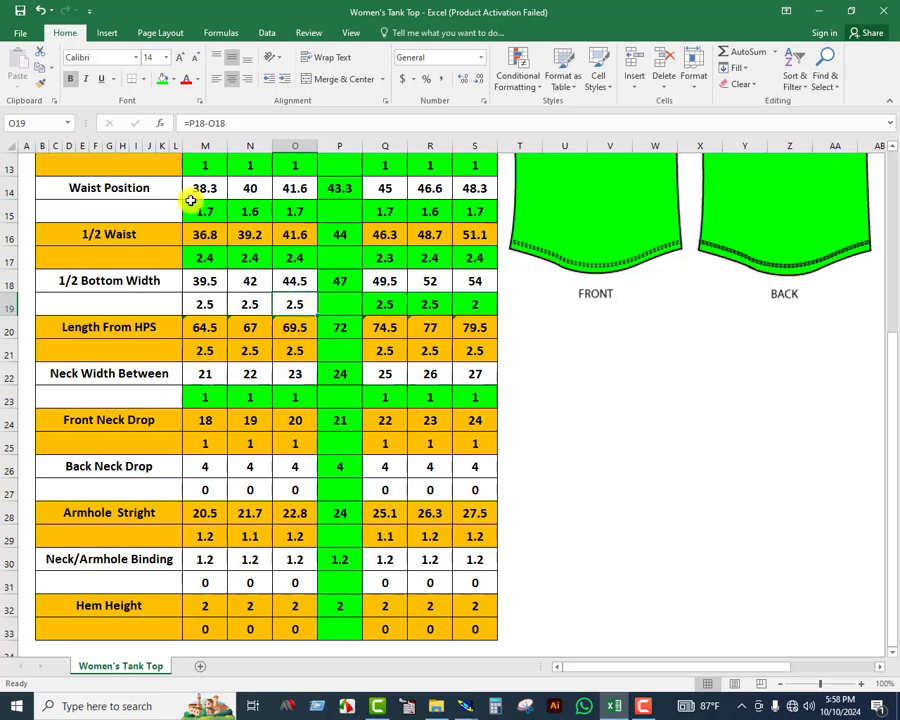
left_click(165, 79)
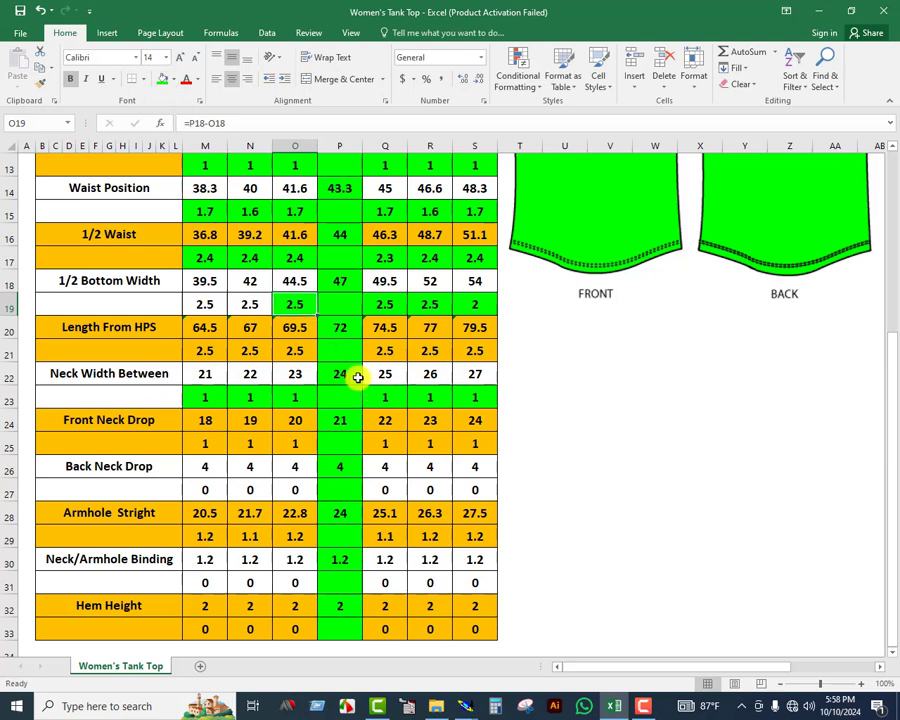
mouse_move(466, 706)
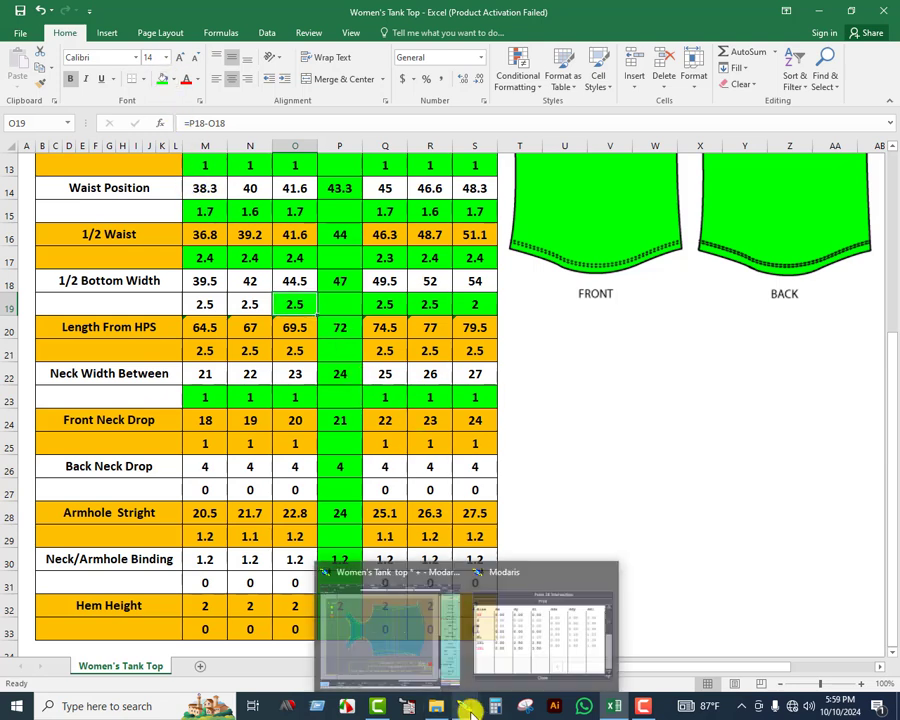
left_click(544, 636)
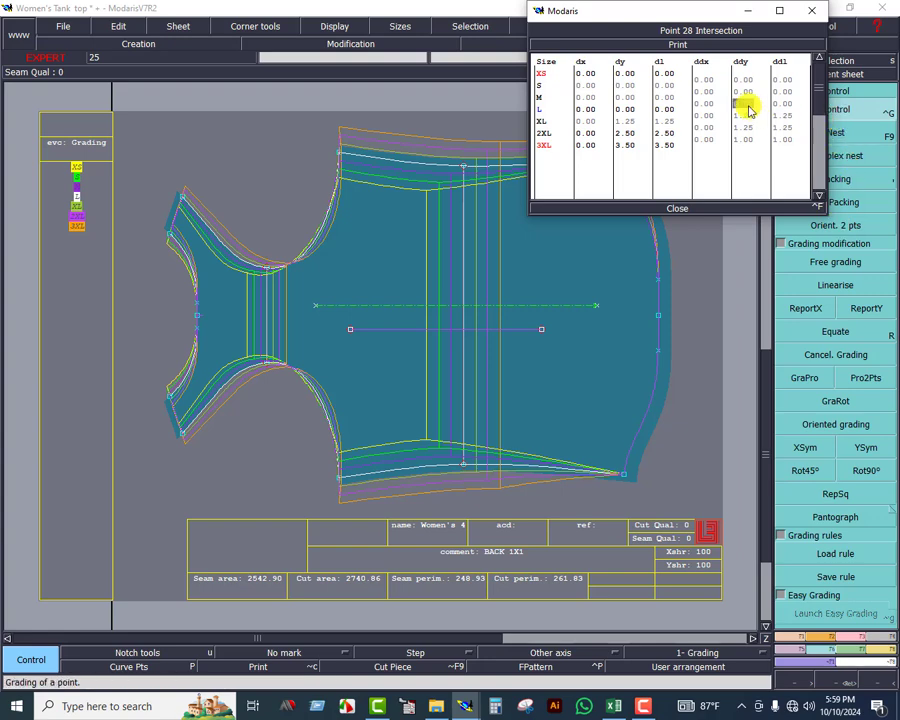
key("Return")
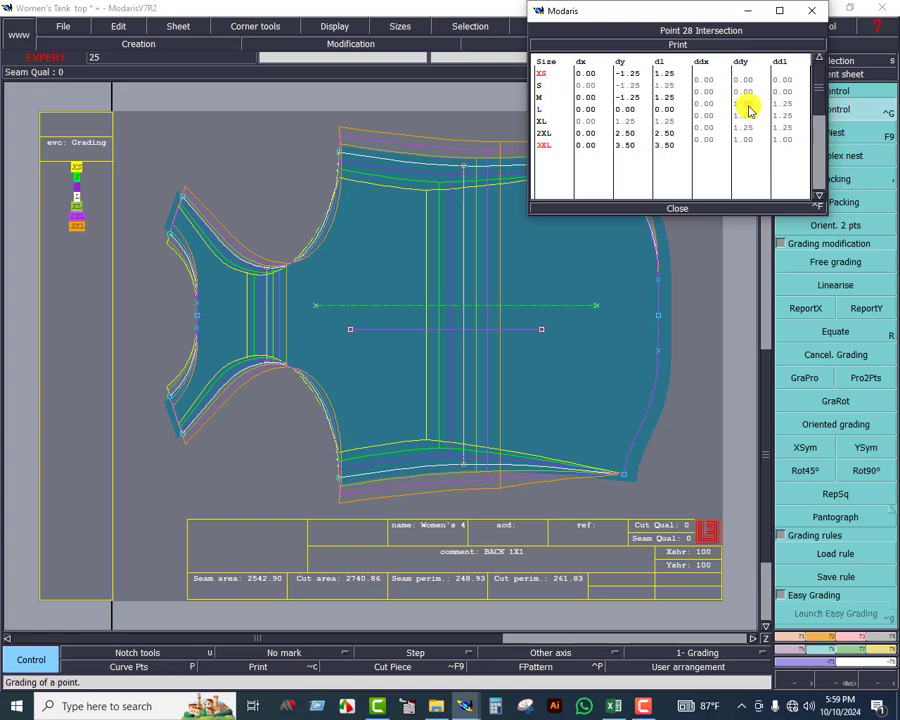
Fill bottom-width increment cell N19 green in Excel, and set the upper hem corner's S–M ddy to 1.25 in Modaris
left_click(614, 706)
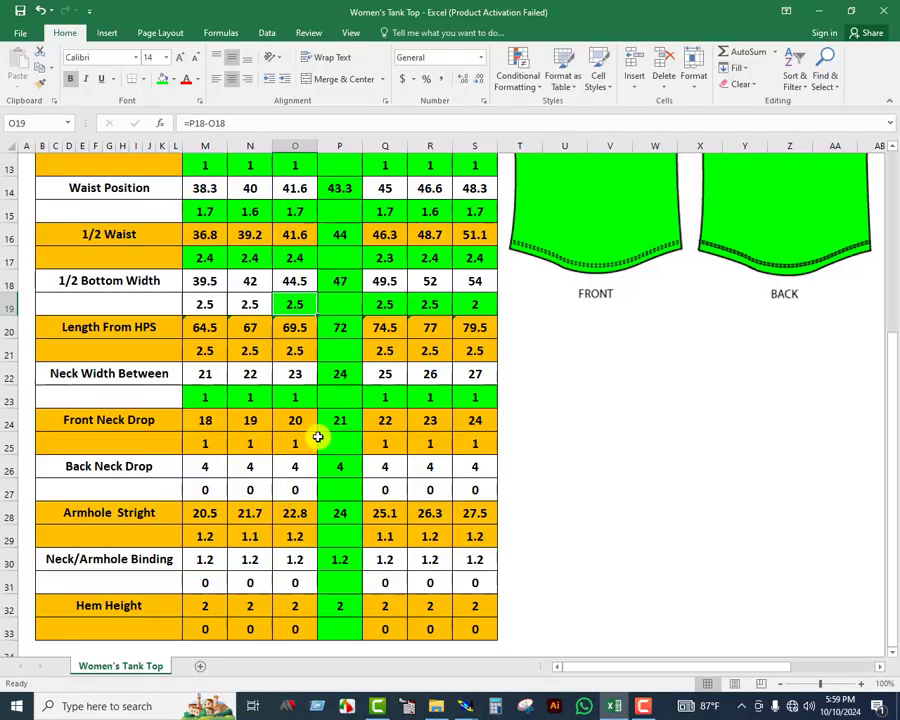
left_click(252, 305)
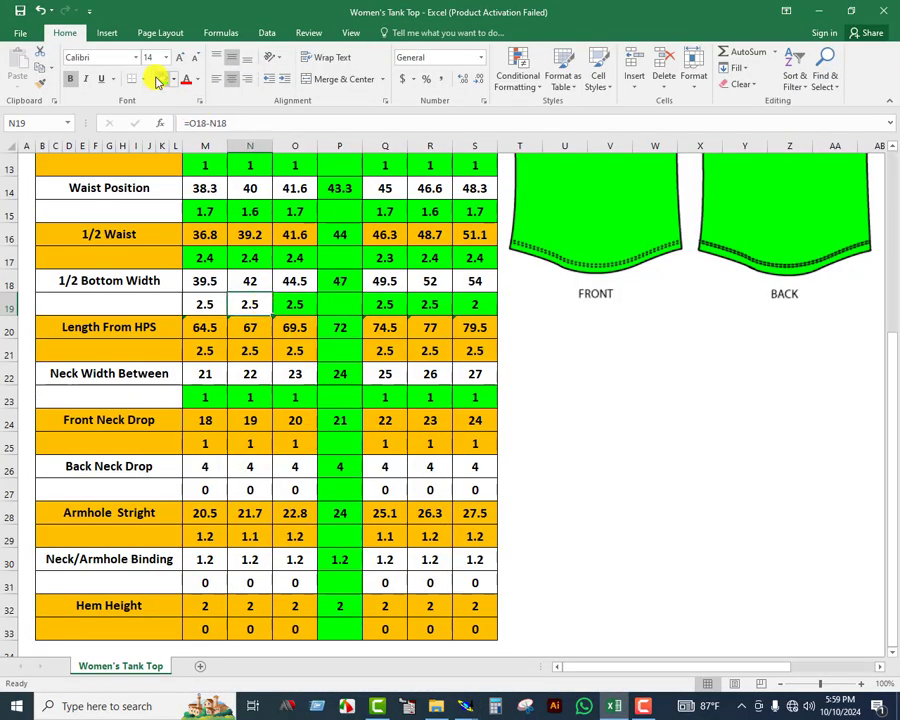
left_click(160, 79)
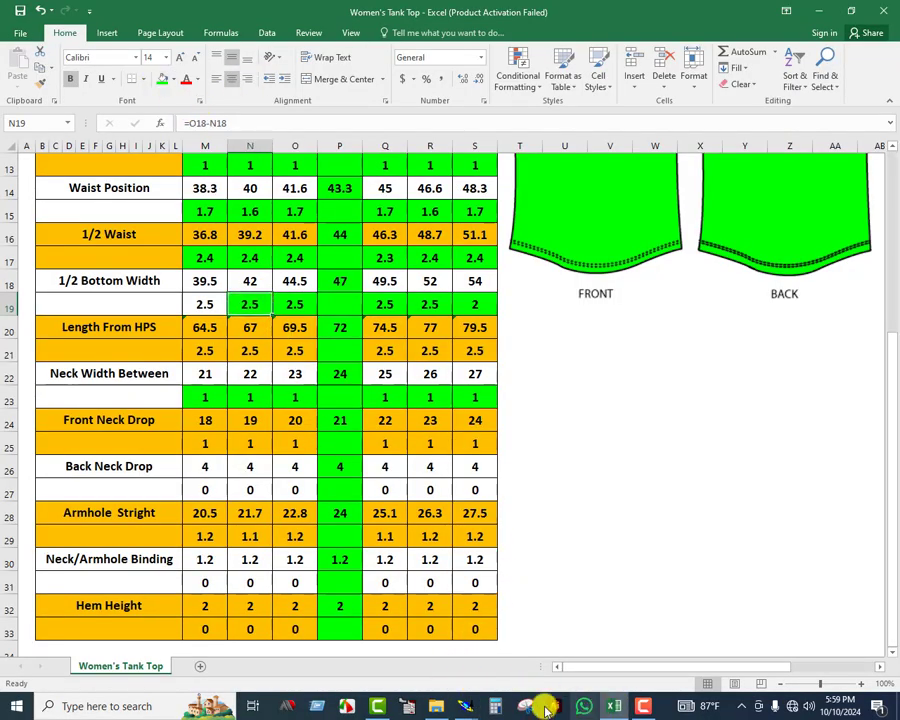
mouse_move(465, 705)
left_click(511, 652)
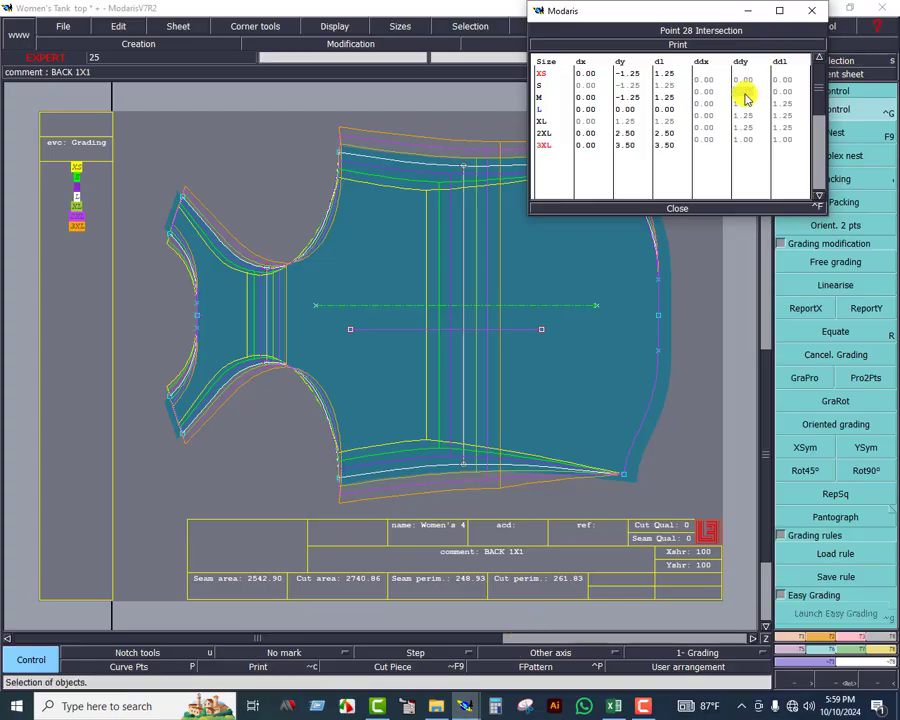
Fill cell M19 green in Excel, set the upper hem corner's XS–S ddy to 1.25 in Modaris, and close the grading table
left_click(614, 706)
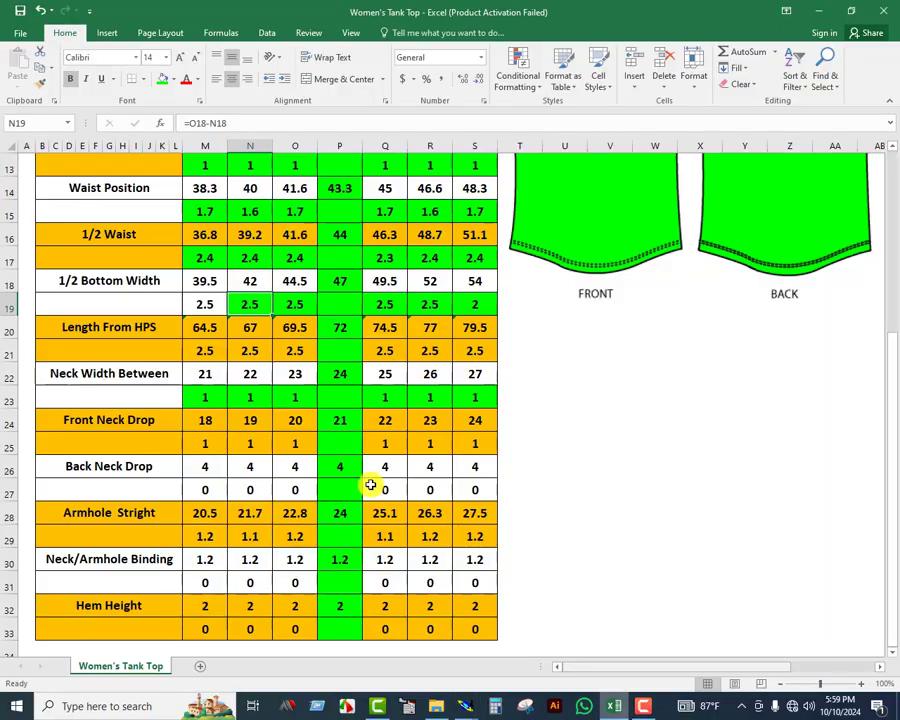
left_click(207, 305)
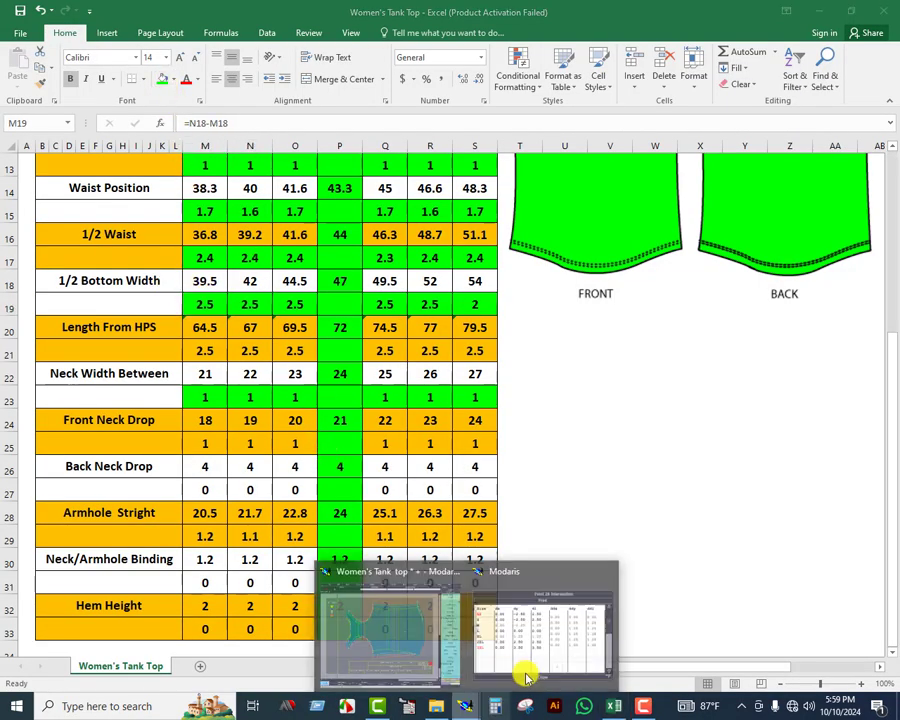
left_click(526, 670)
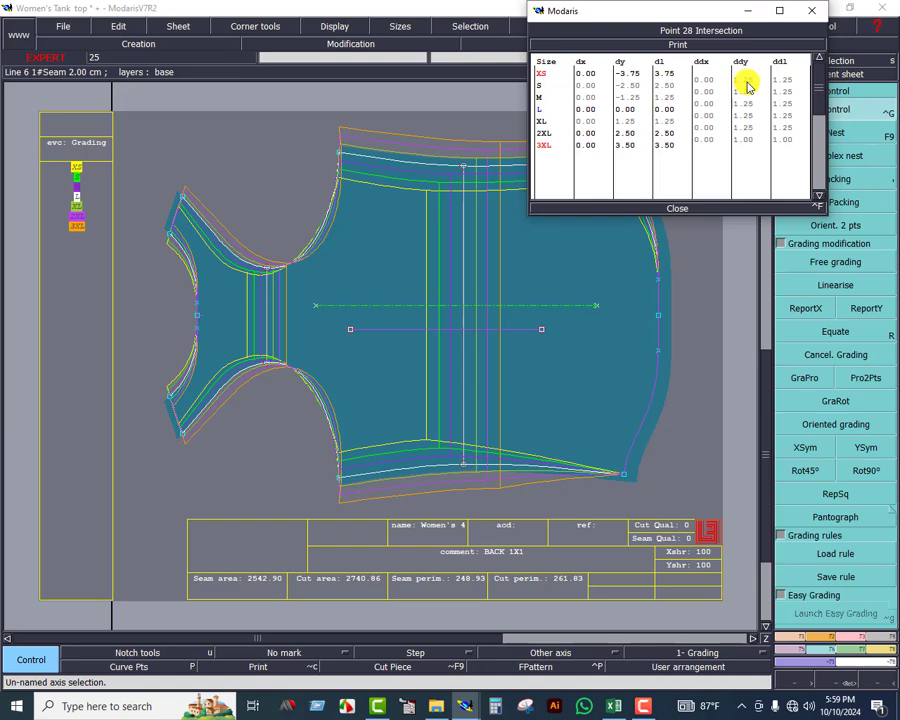
left_click(674, 210)
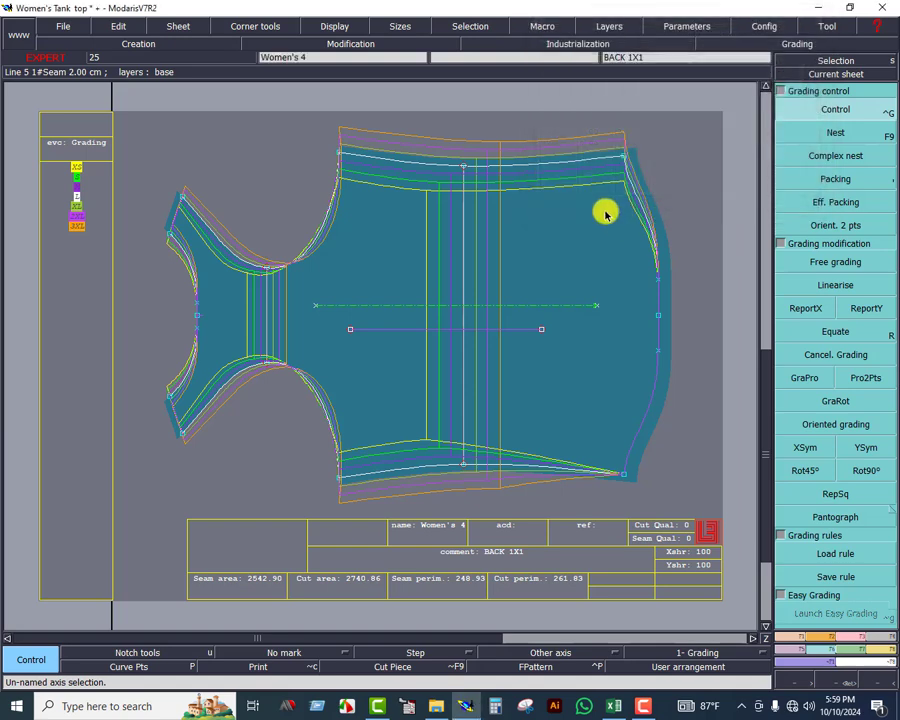
Copy the upper hem corner's Y grading to the lower hem corner with ReportY and mirror it with XSym
left_click(868, 310)
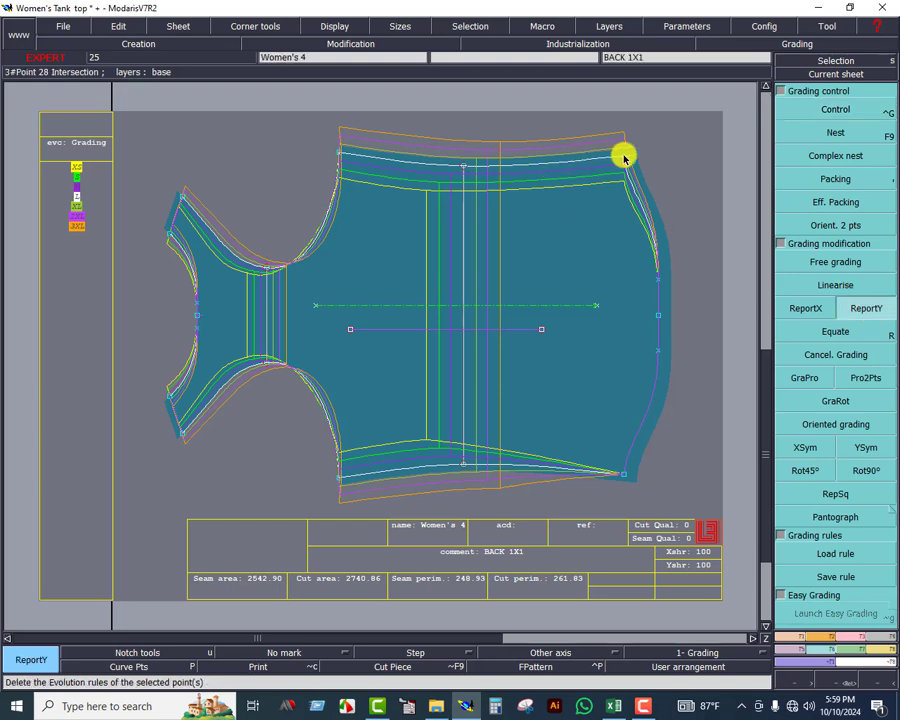
left_click(622, 473)
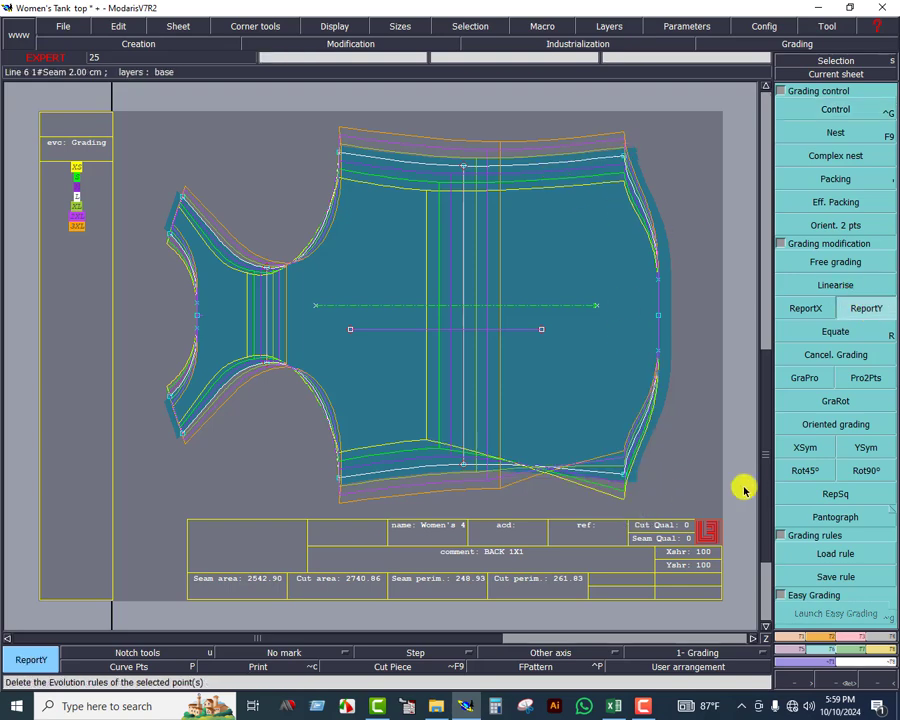
left_click(803, 449)
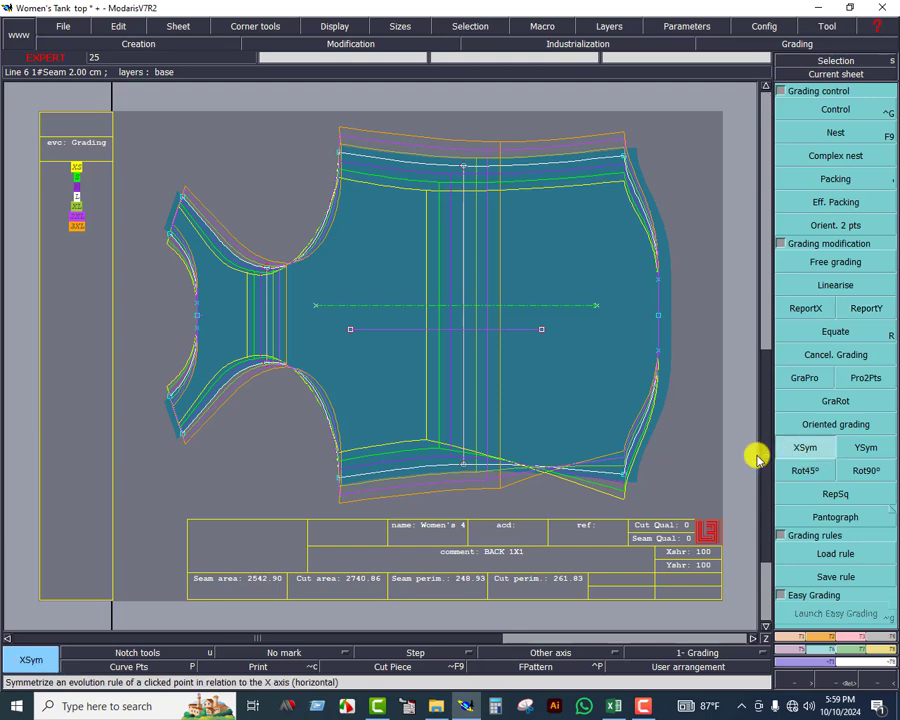
left_click(624, 477)
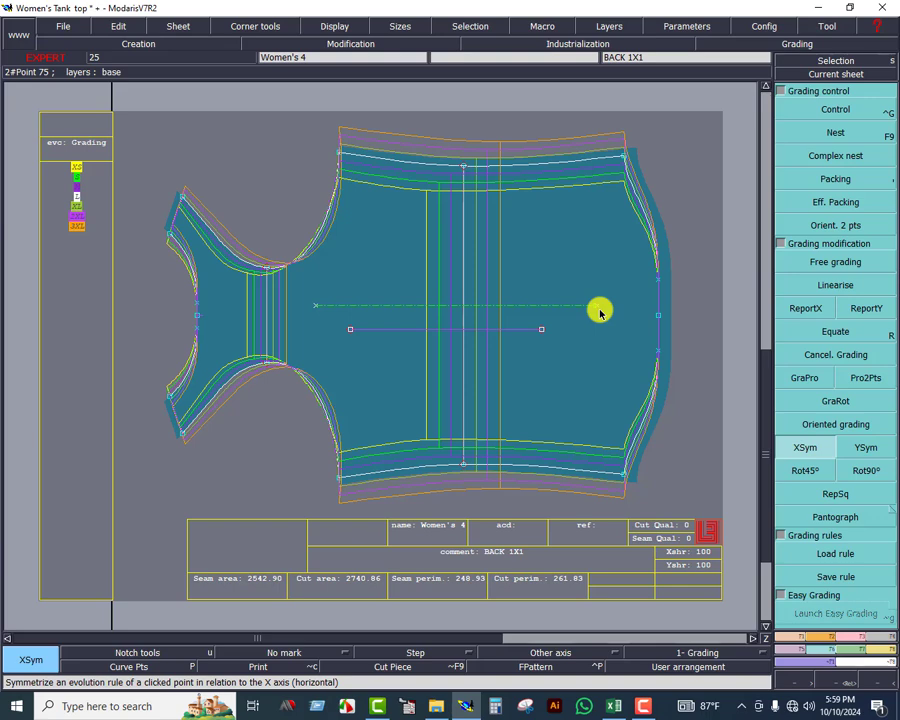
Pack the back piece's sizes on the upper neck-shoulder point and set every ddx of the centre hem point to 0
left_click(830, 180)
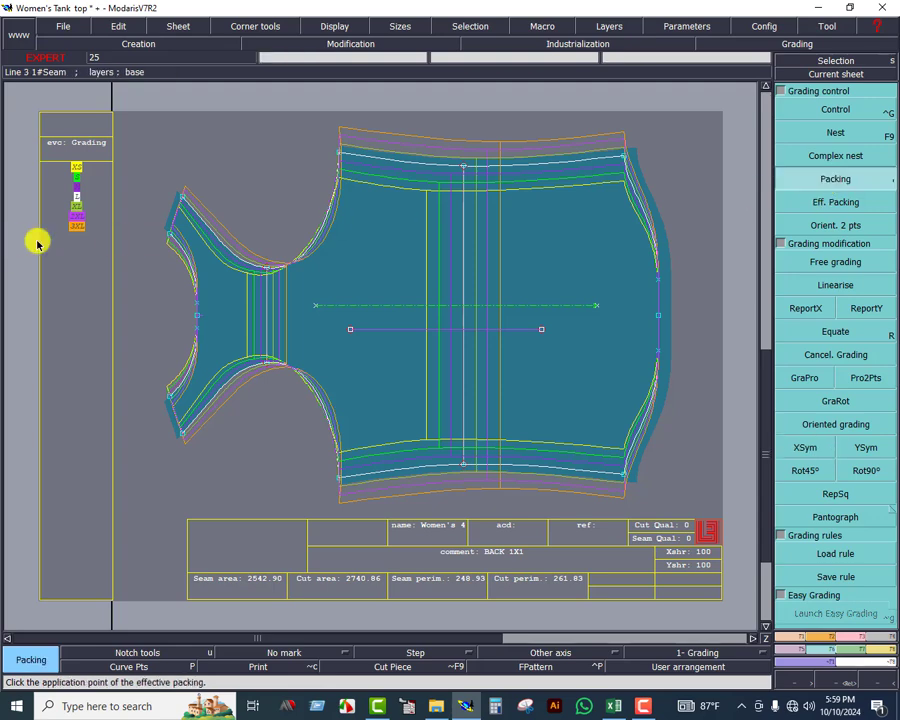
left_click(167, 235)
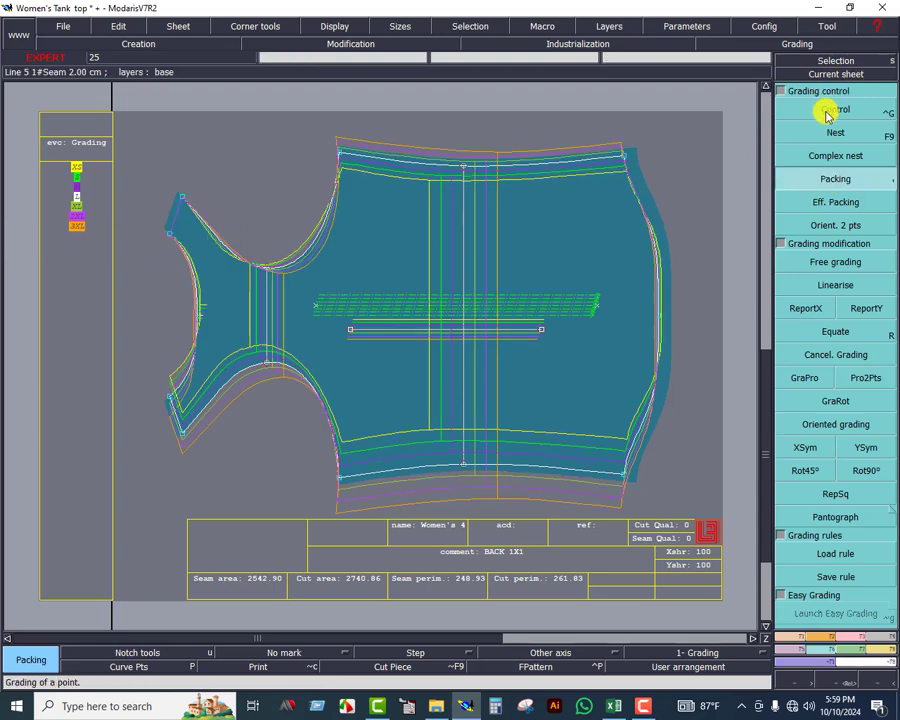
left_click(826, 112)
left_click(655, 312)
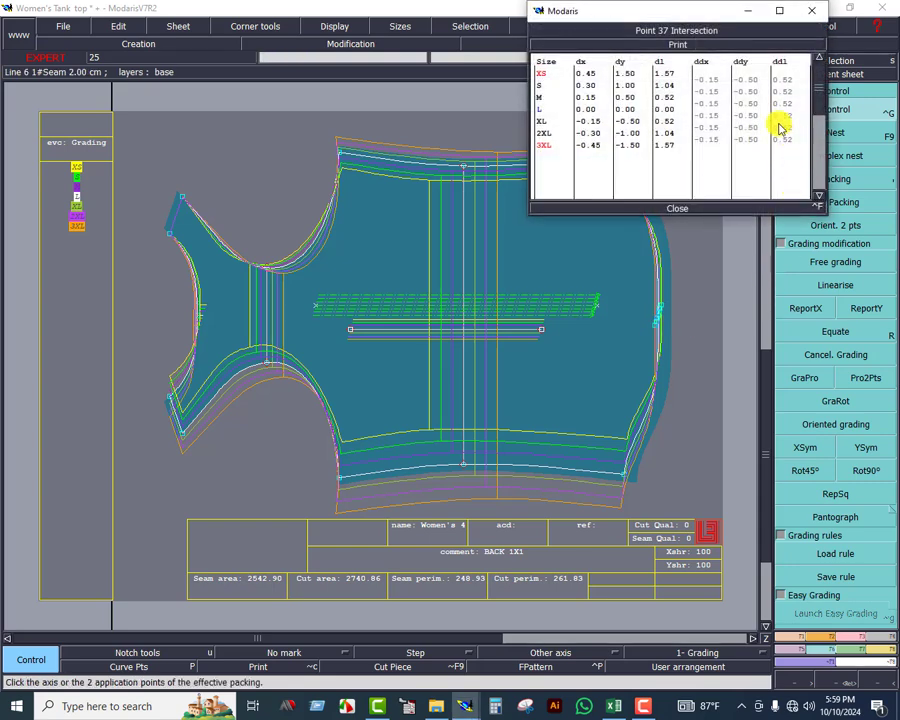
left_click_drag(713, 87, 717, 135)
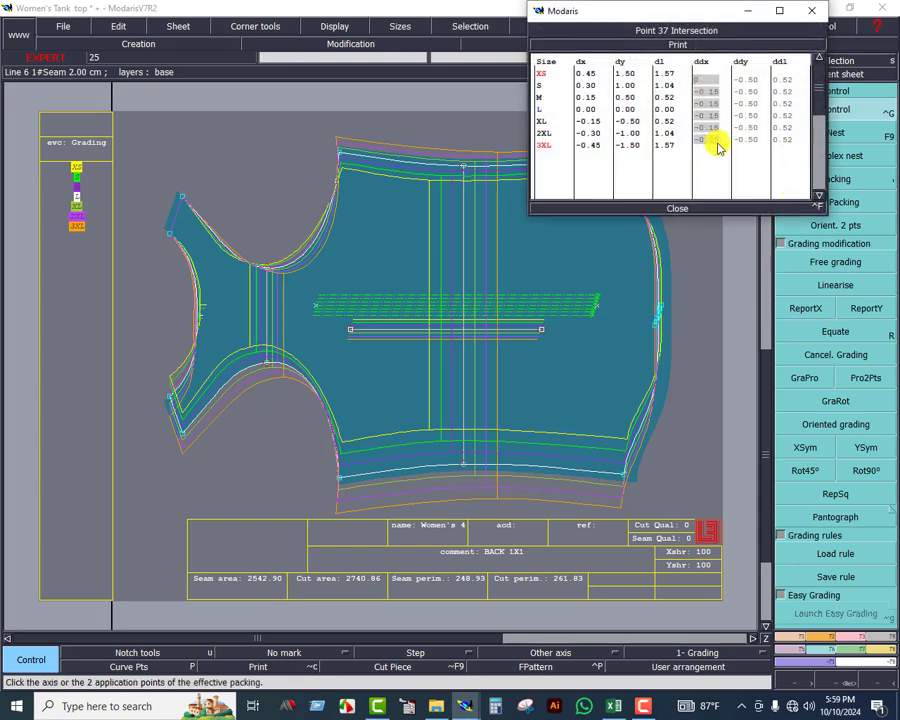
type("0")
key("Return")
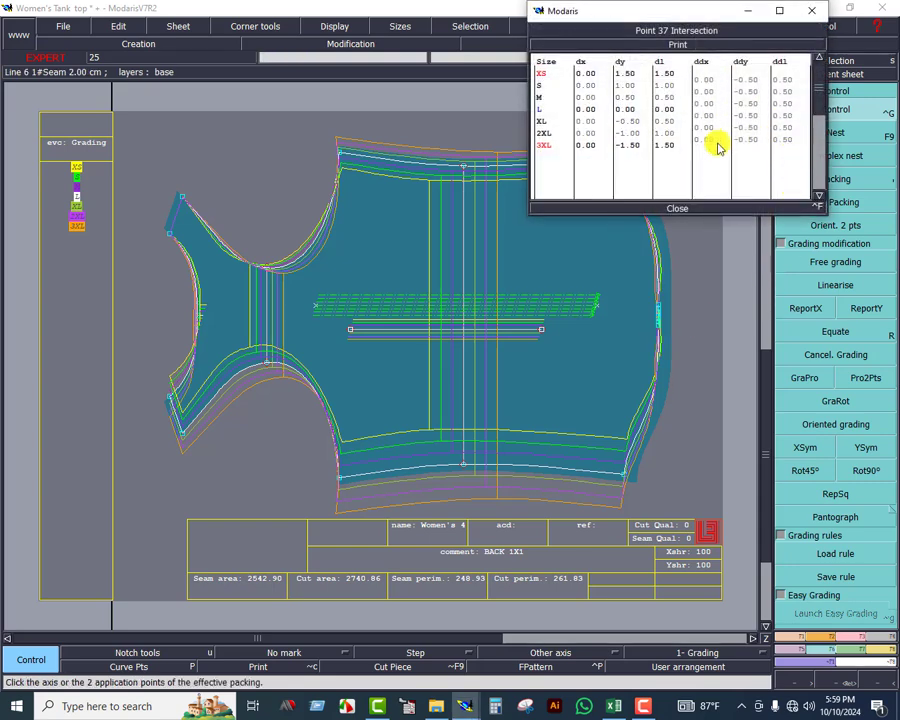
left_click(684, 213)
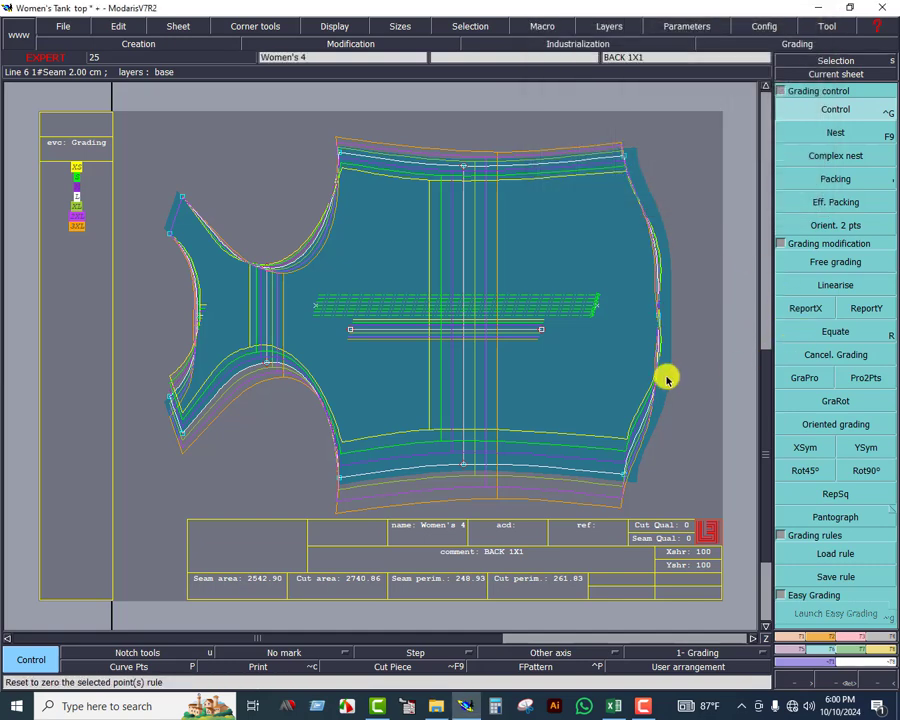
Copy the centre hem point's X grading to the neighbouring hem points on both sides of it with ReportX
left_click(836, 675)
left_click_drag(586, 230, 680, 394)
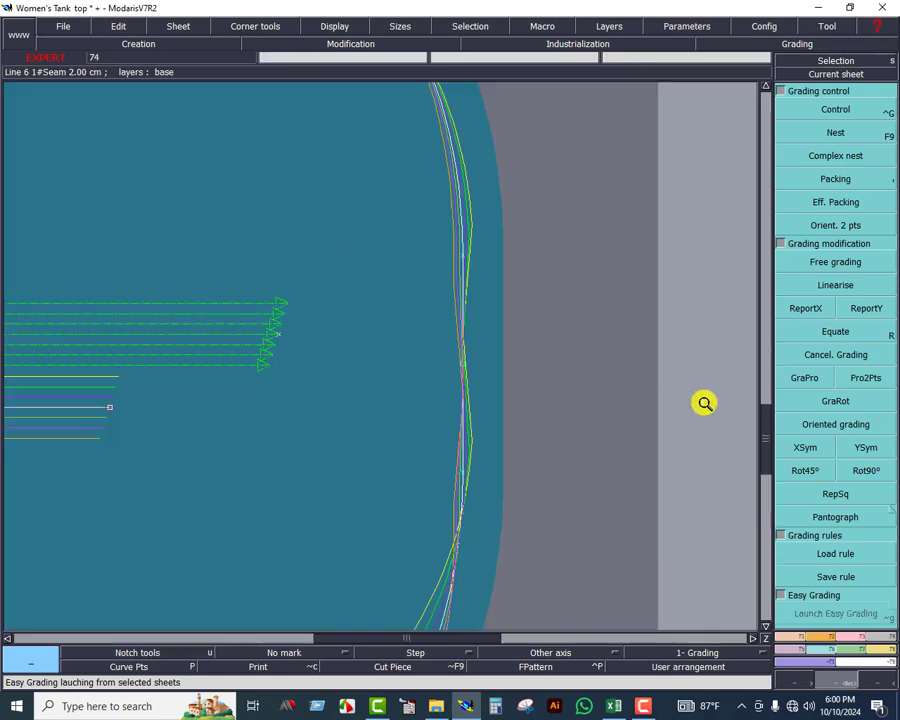
left_click(793, 290)
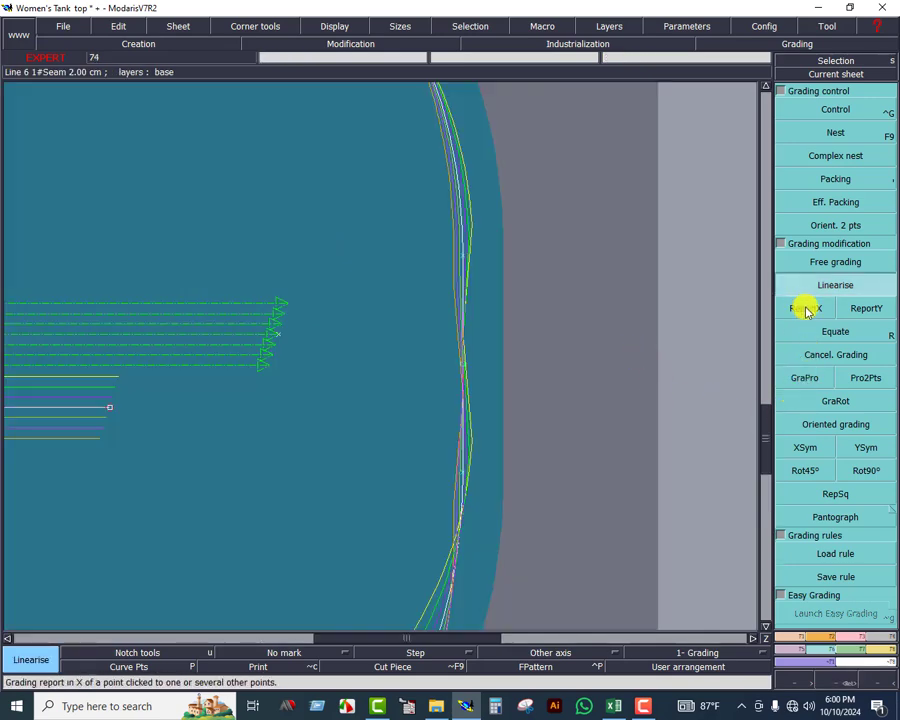
left_click(801, 310)
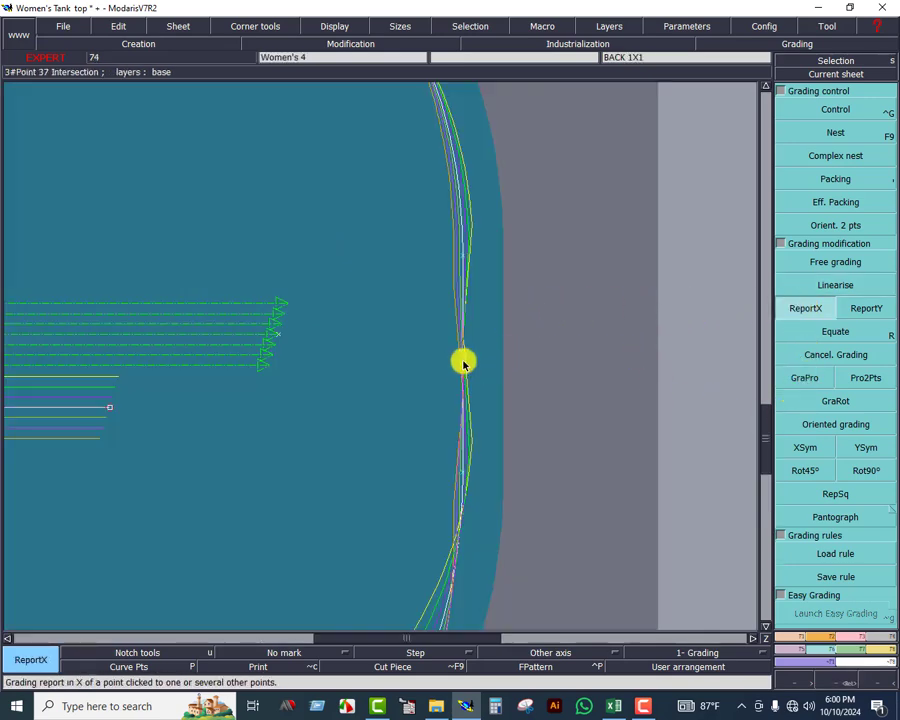
left_click(461, 255)
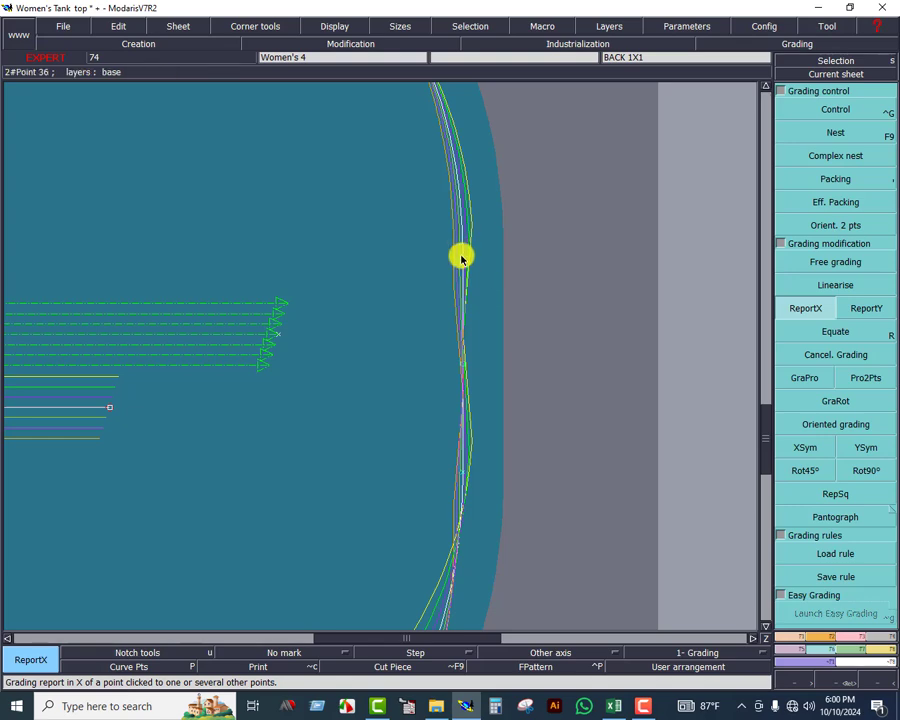
left_click(463, 362)
key("ctrl+z")
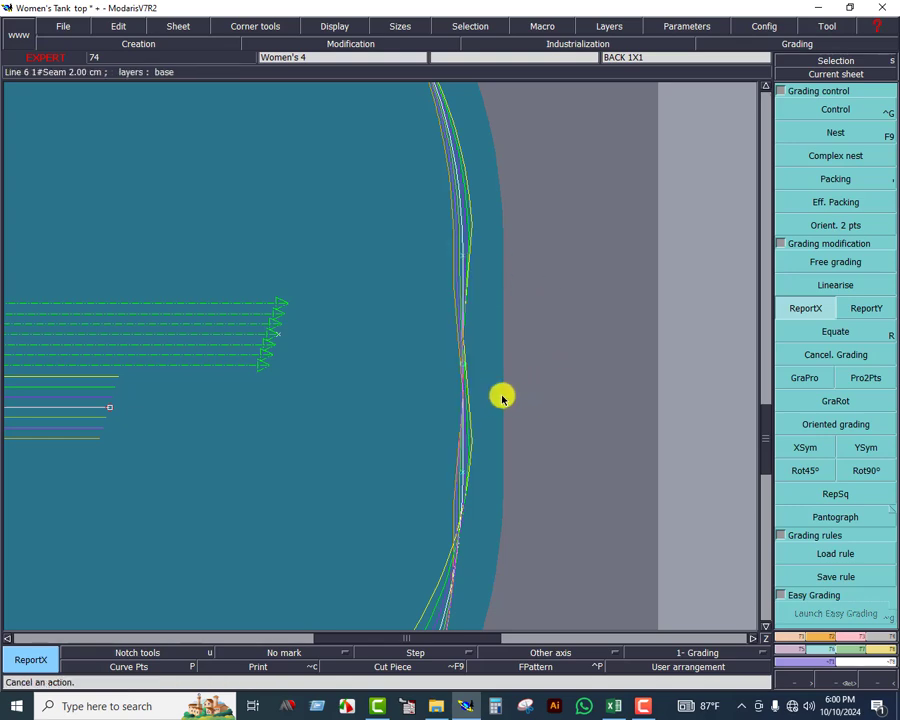
left_click(464, 364)
left_click(464, 259)
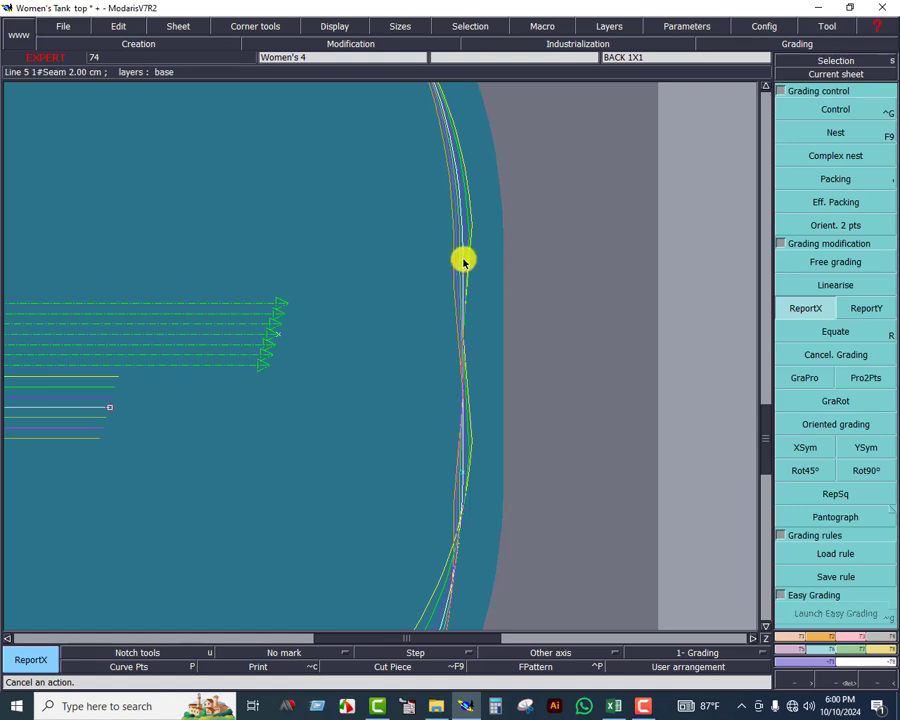
left_click(465, 369)
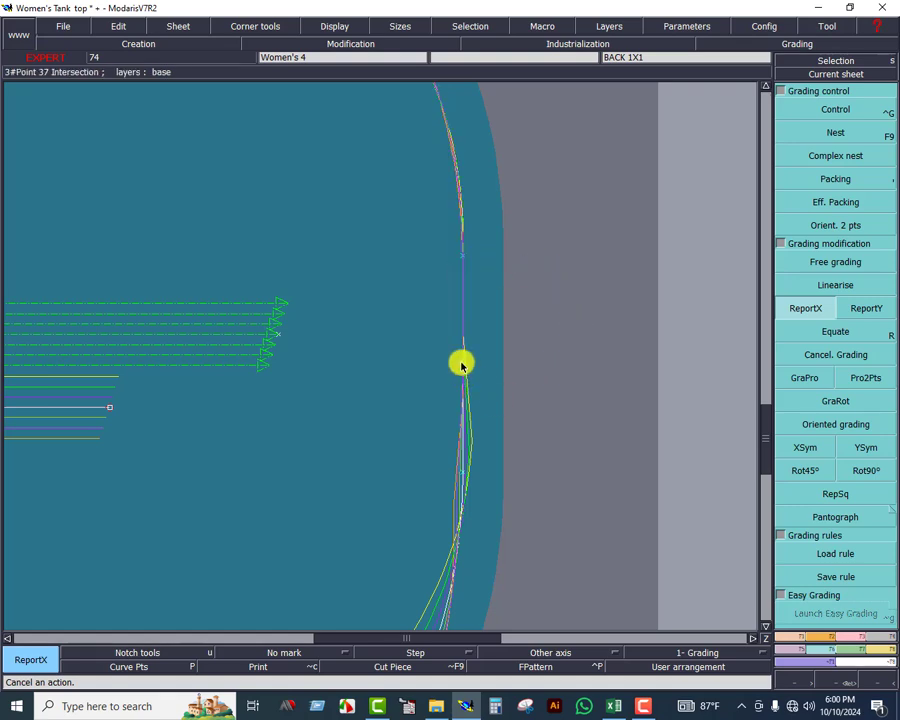
left_click(459, 477)
left_click(462, 477)
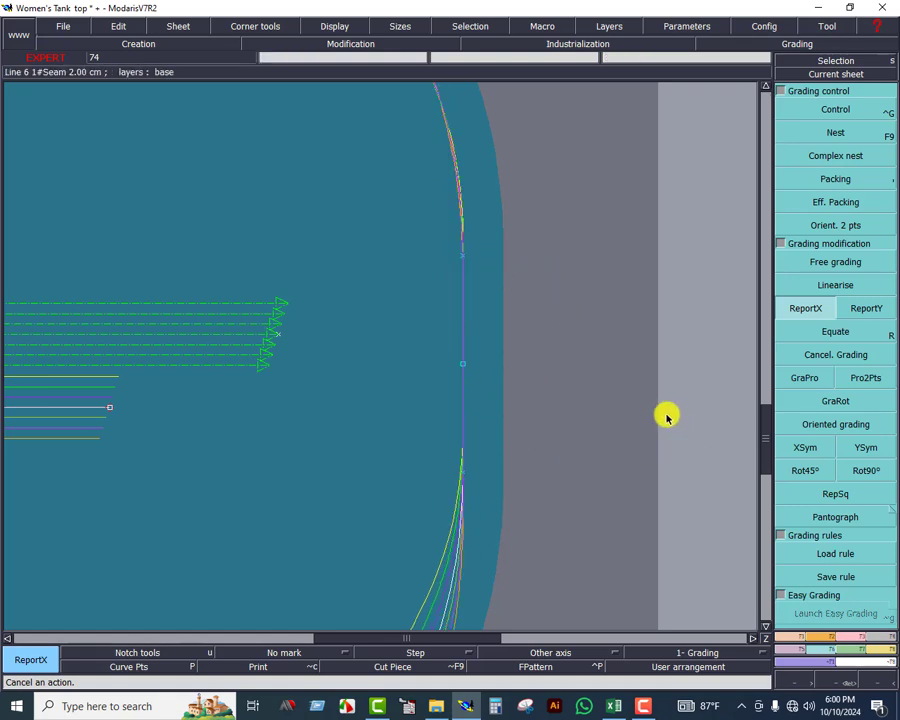
Recentre the back piece's sheet and open the grading table of the centre hem point
left_click(832, 76)
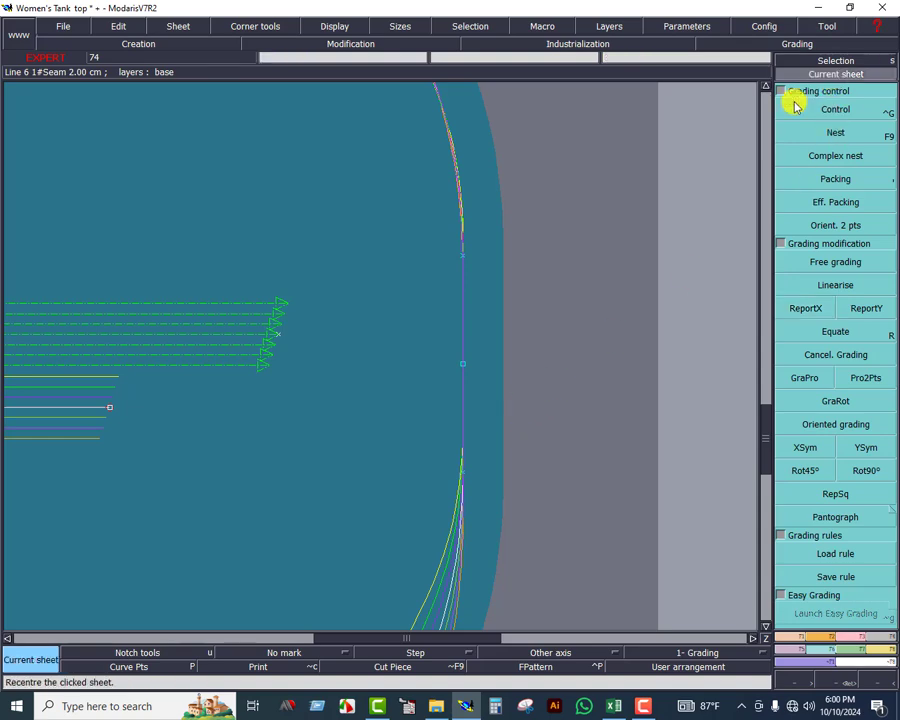
left_click(457, 311)
left_click(827, 107)
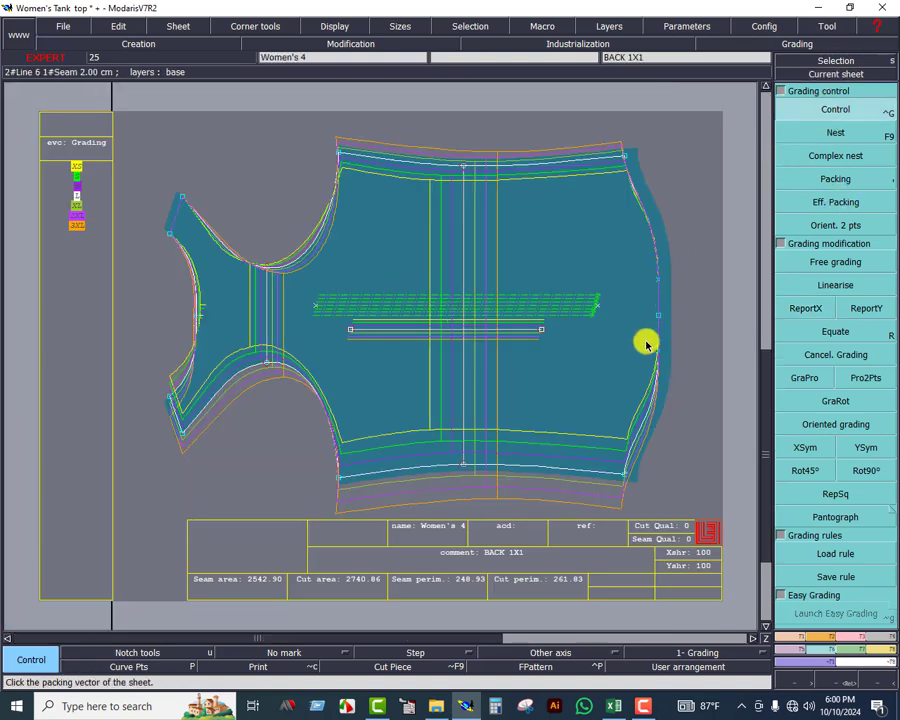
left_click(658, 314)
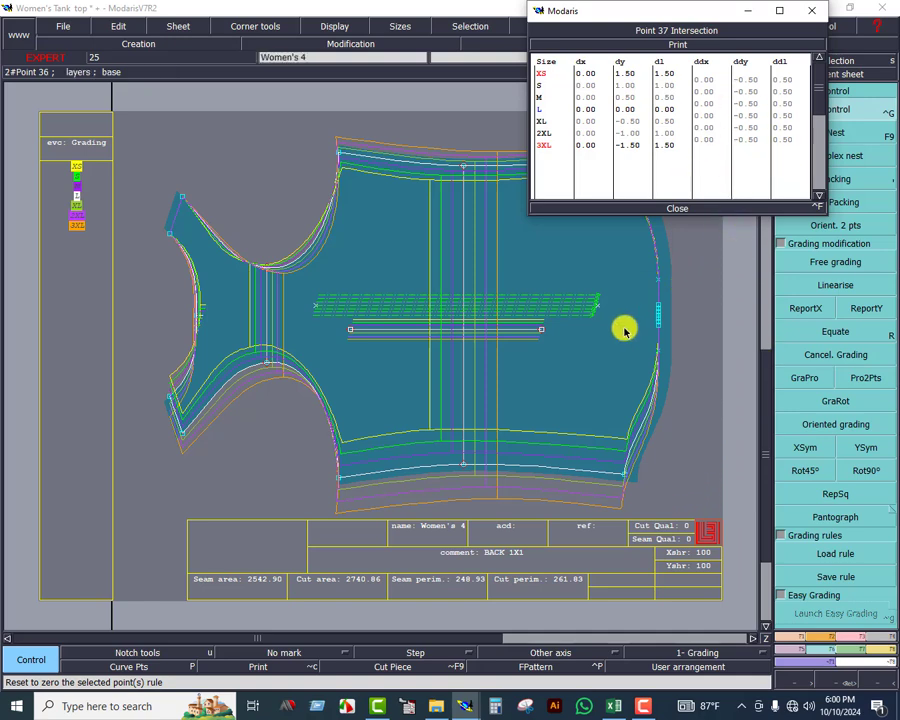
Switch to the Excel size chart and examine the Length From HPS increments in row 21 for every size
left_click(614, 706)
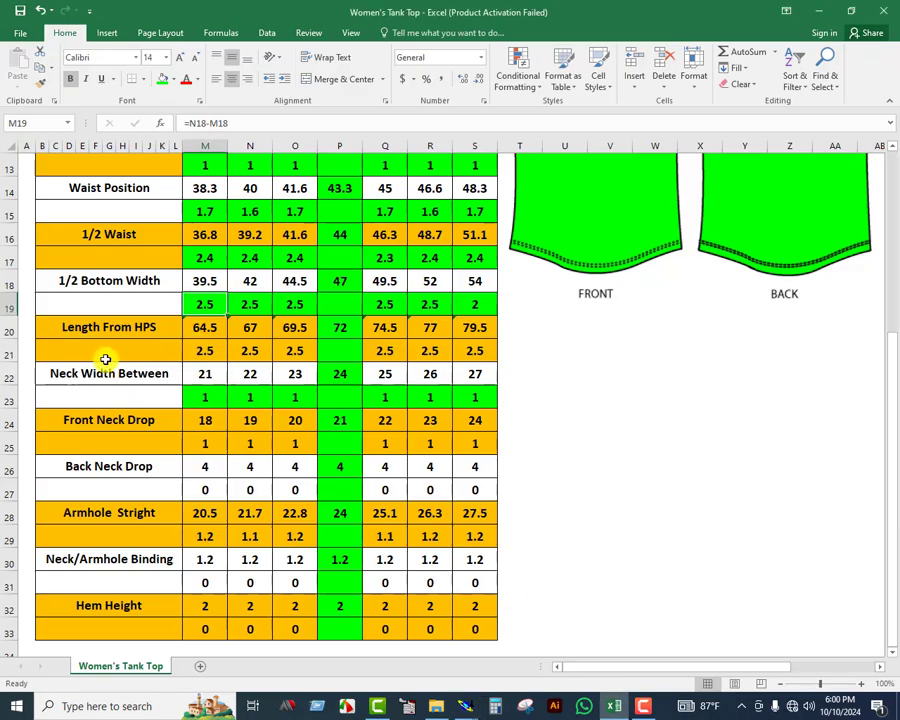
left_click_drag(105, 359, 482, 356)
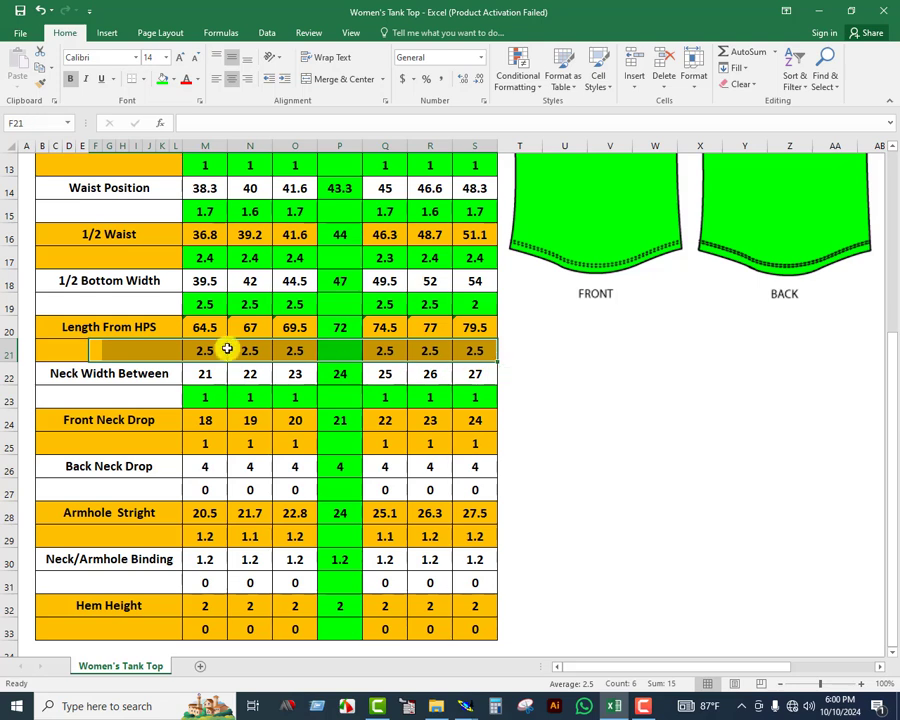
left_click(141, 334)
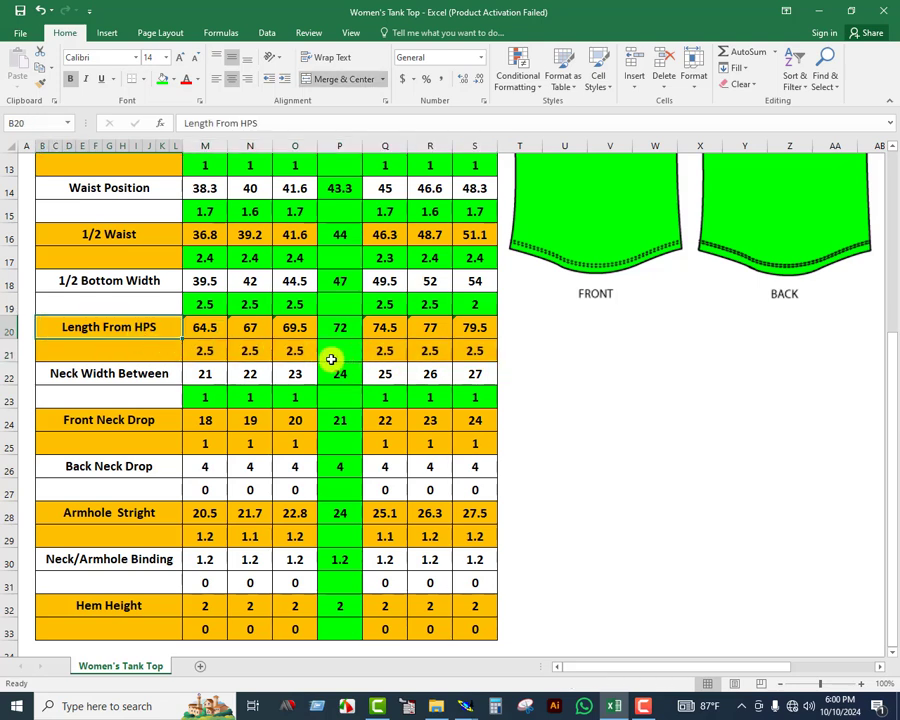
left_click_drag(191, 358, 200, 364)
left_click(287, 352)
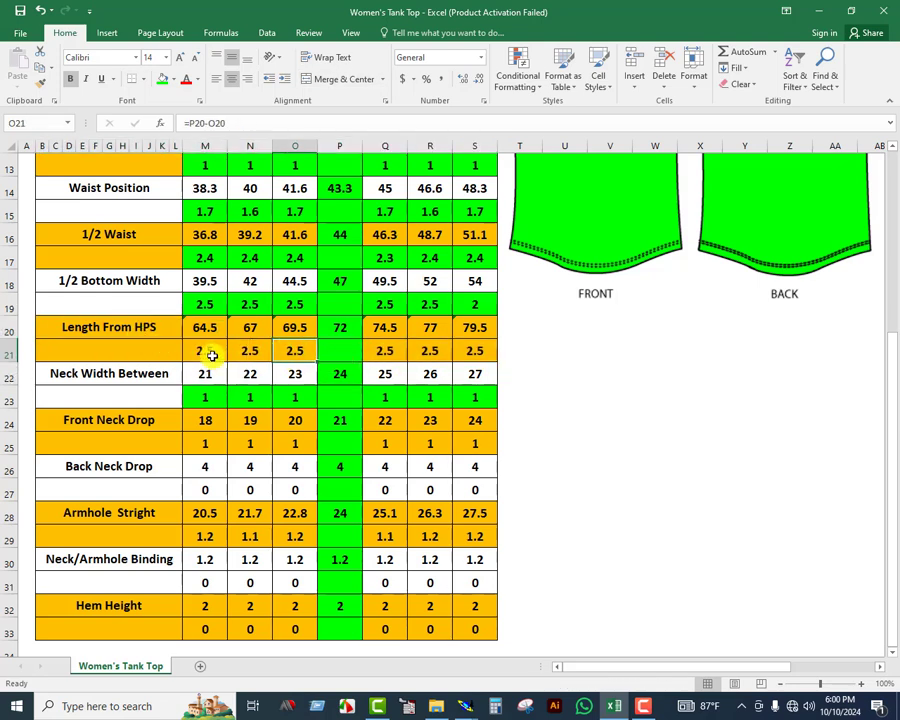
left_click(212, 352)
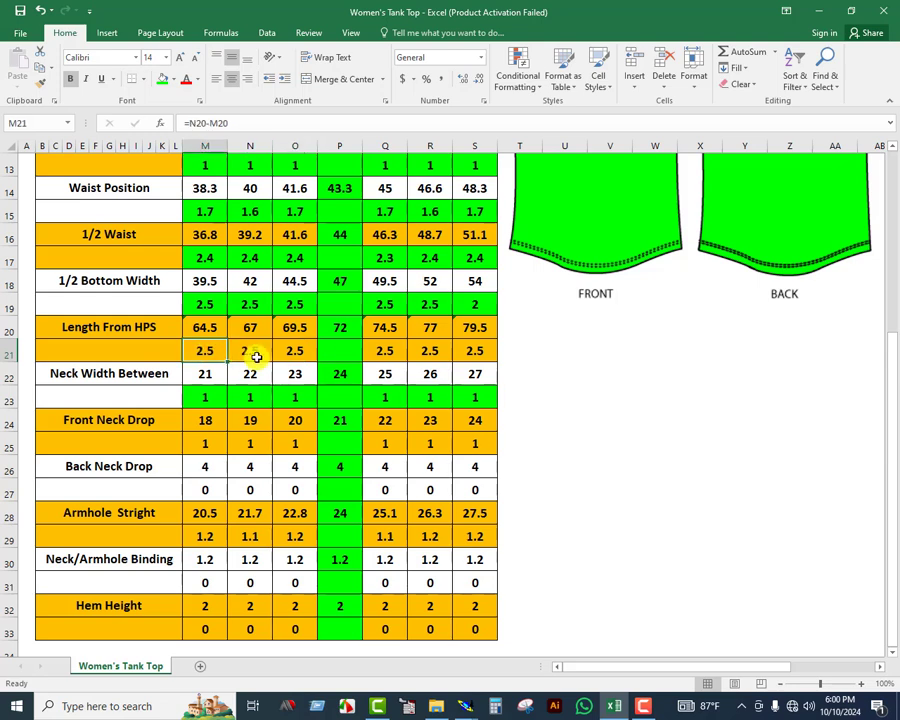
left_click(257, 357)
left_click(295, 353)
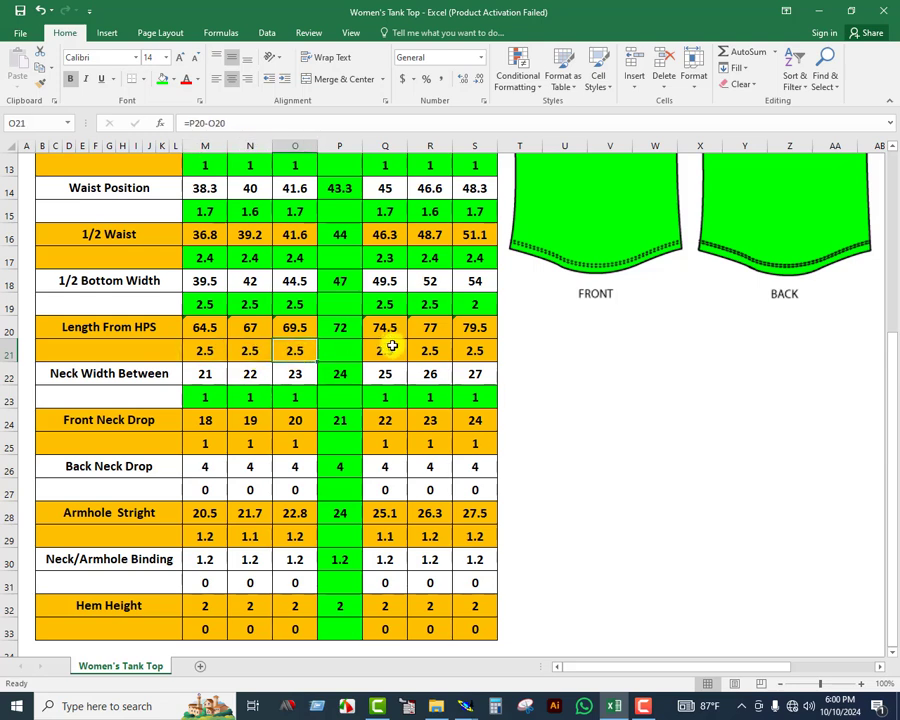
left_click(392, 347)
left_click(430, 352)
left_click(475, 355)
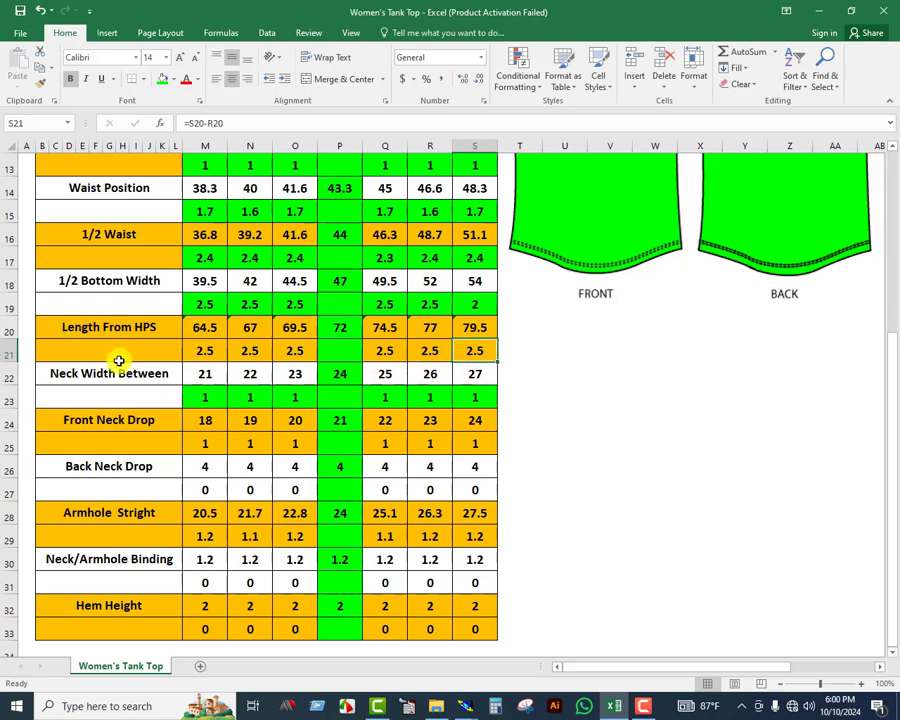
Fill the Length From HPS increment cells M21:O21 and Q21:S21 green
left_click_drag(199, 352, 296, 351)
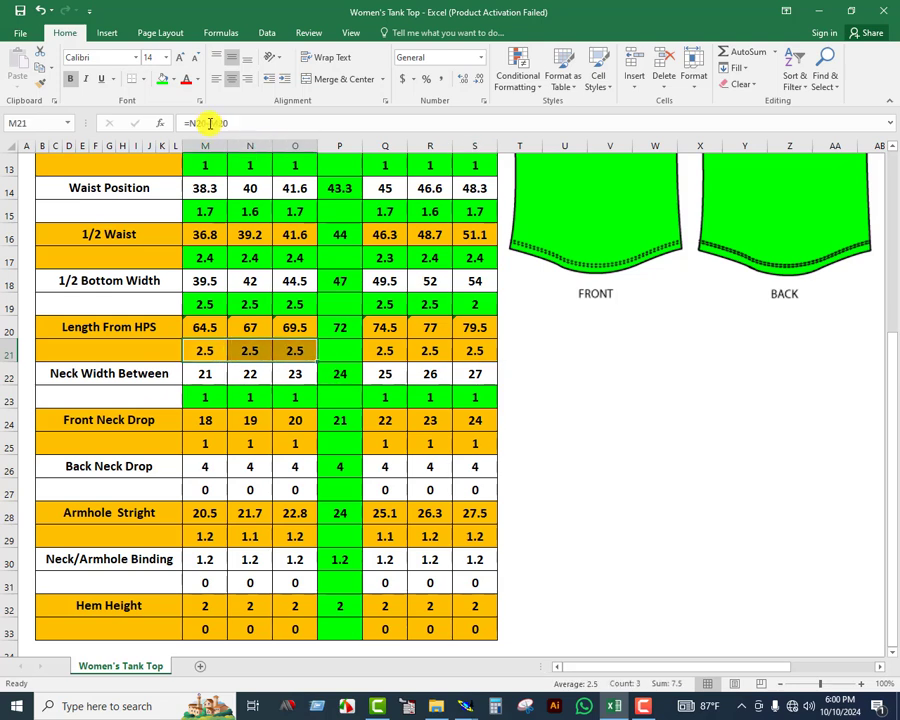
left_click_drag(385, 348, 469, 352)
left_click(160, 80)
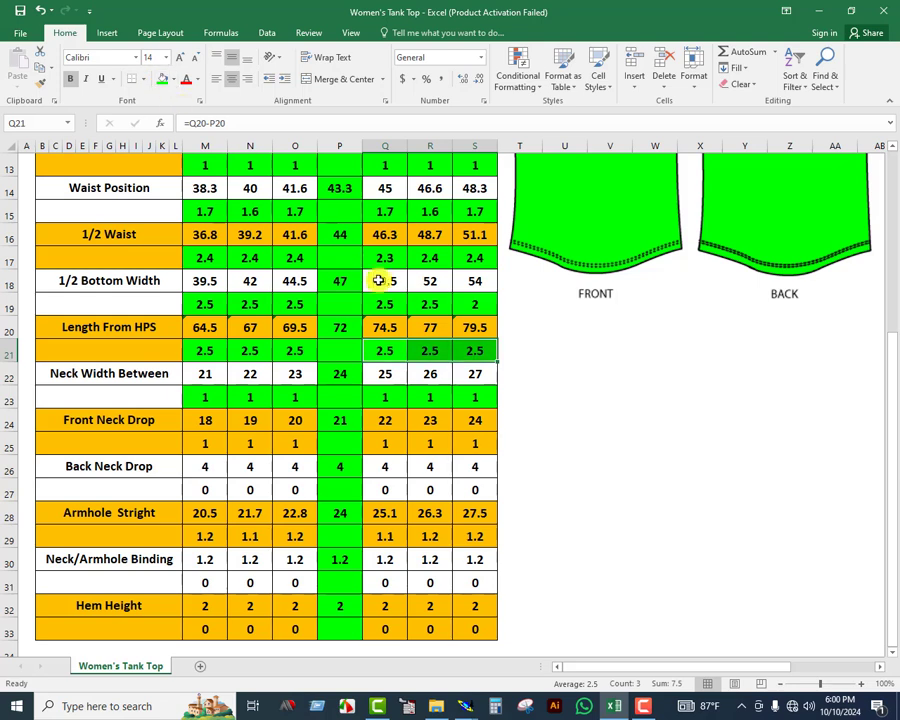
left_click(340, 350)
left_click(382, 352)
left_click(431, 352)
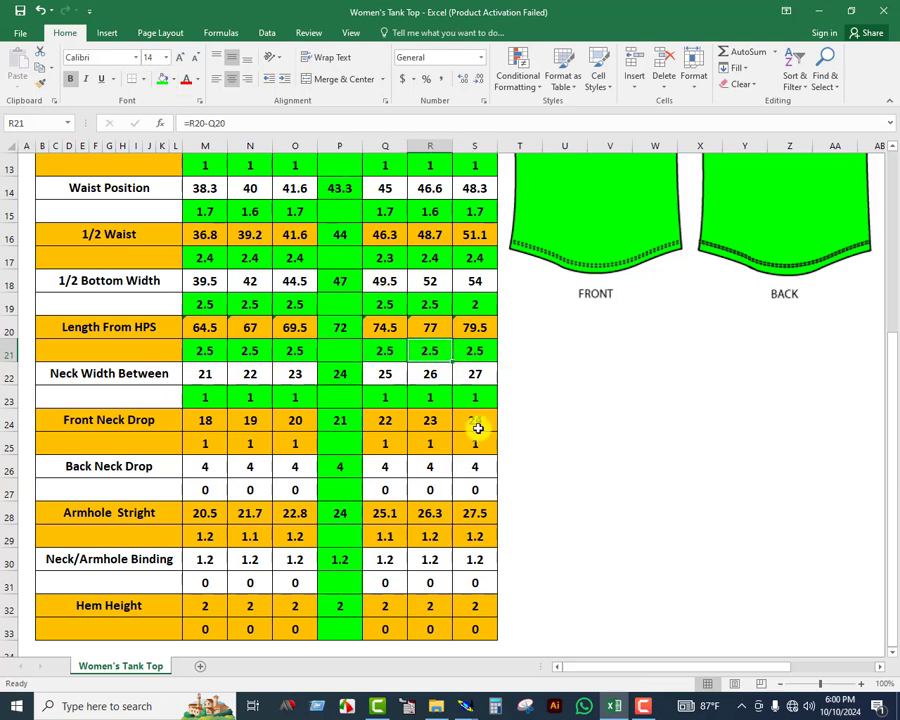
Switch back to the Modaris grading table, set every ddx of the centre hem point to 2.50, and repack the sizes on the piece's centre axis
mouse_move(465, 705)
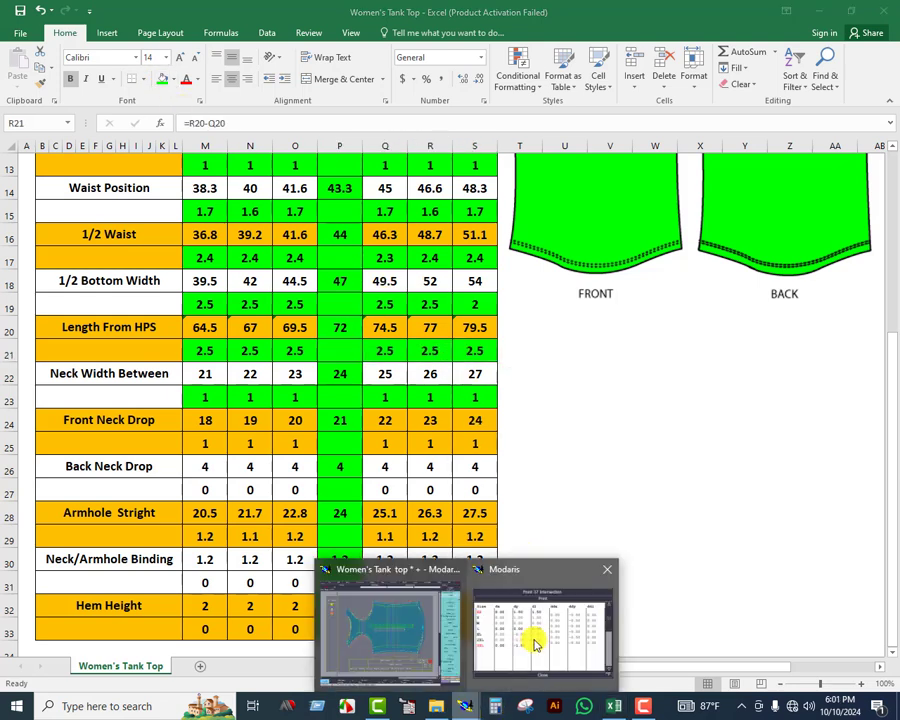
left_click(530, 636)
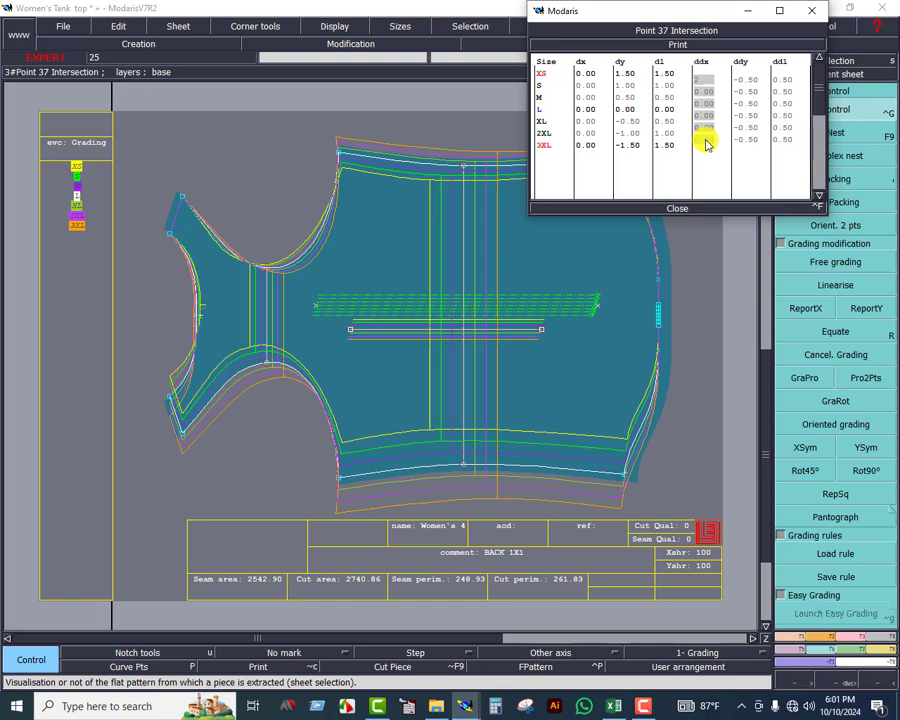
key("Return")
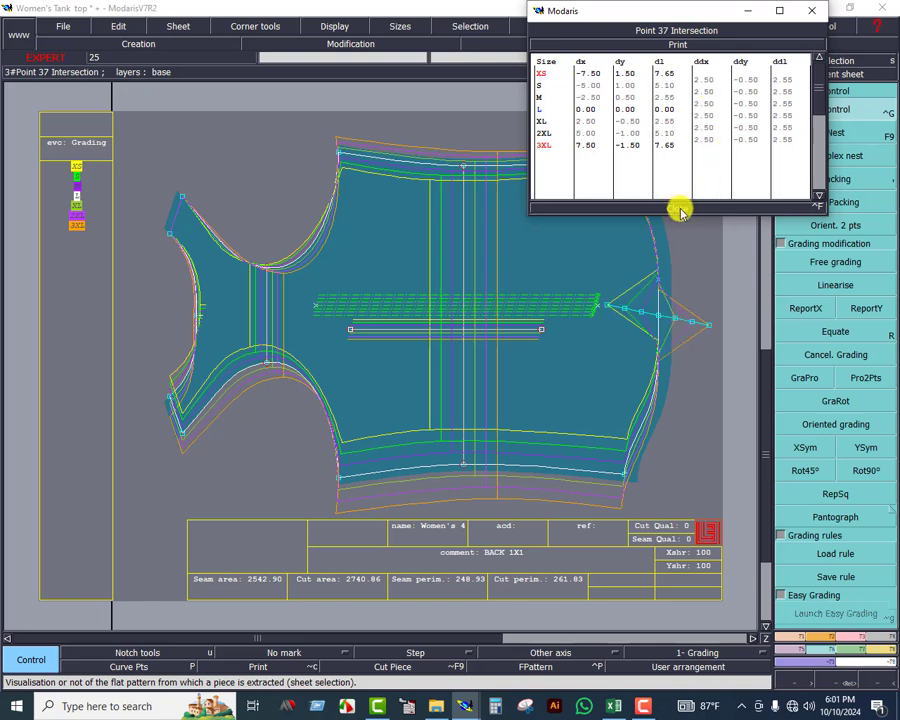
left_click(835, 179)
left_click(565, 312)
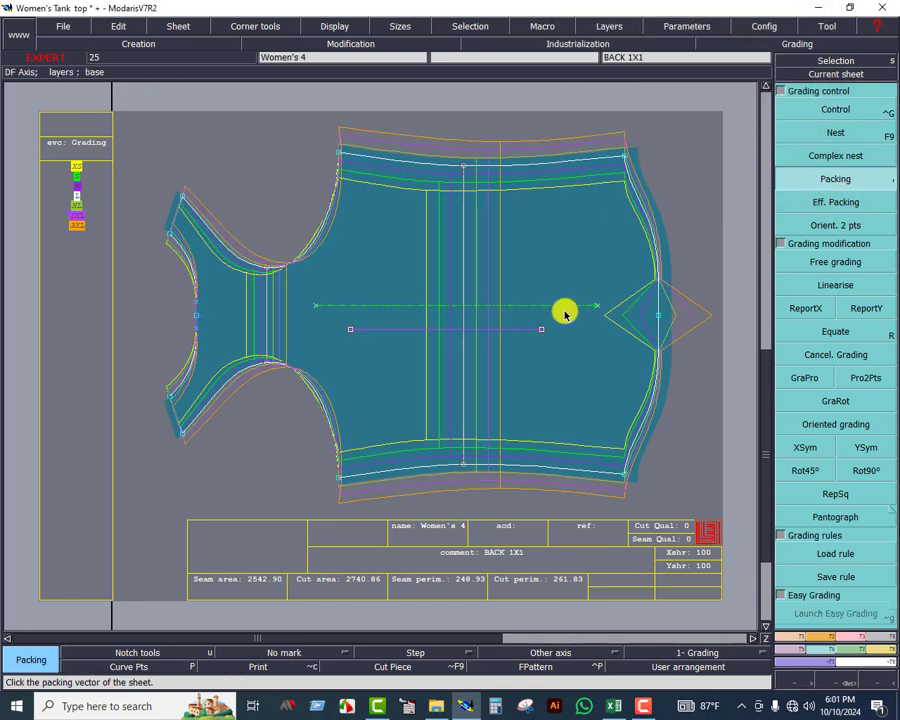
Copy the centre hem point's X grading to its neighbouring hem points and both hem corners with ReportX
left_click(806, 308)
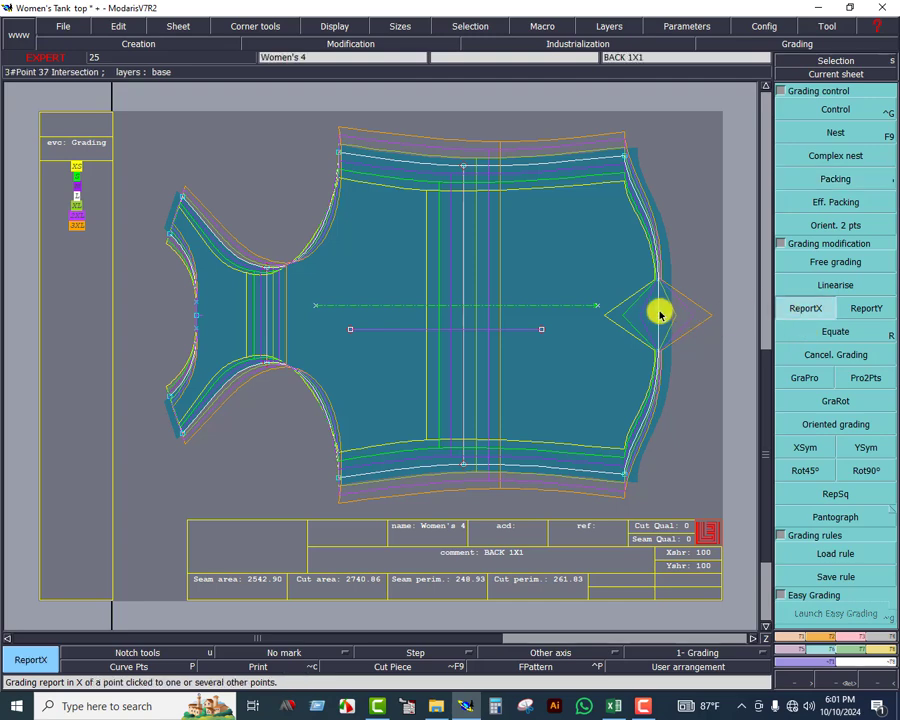
left_click(659, 316)
left_click(659, 281)
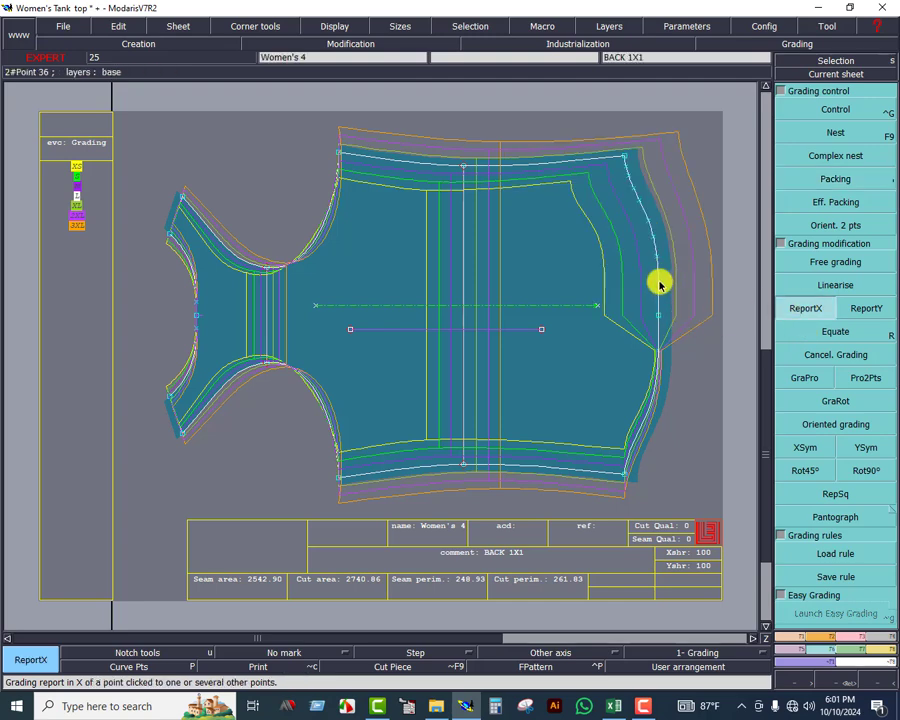
key("ctrl+z")
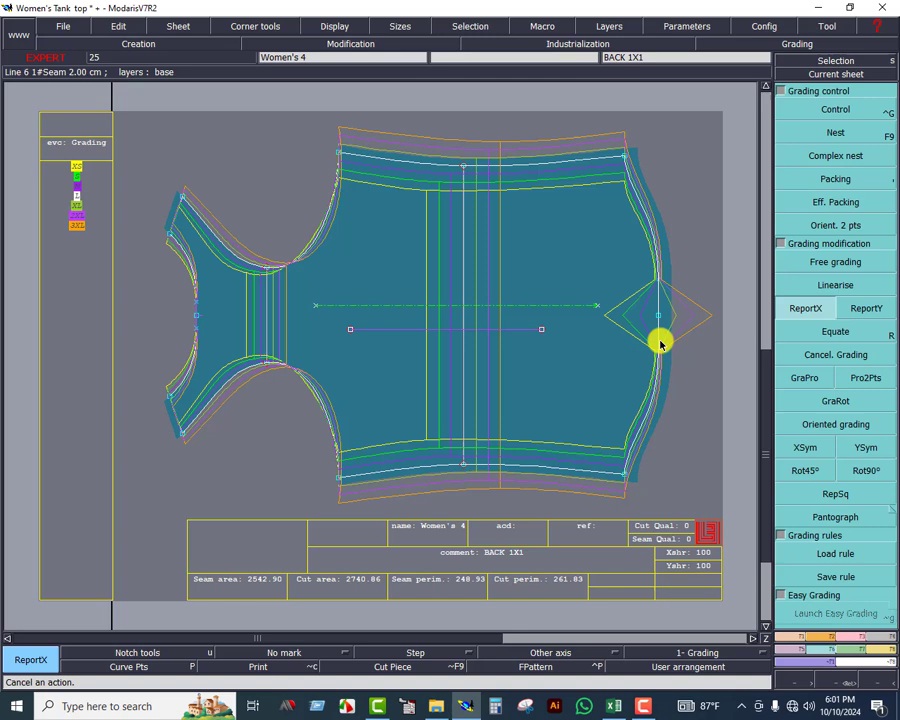
left_click(659, 282)
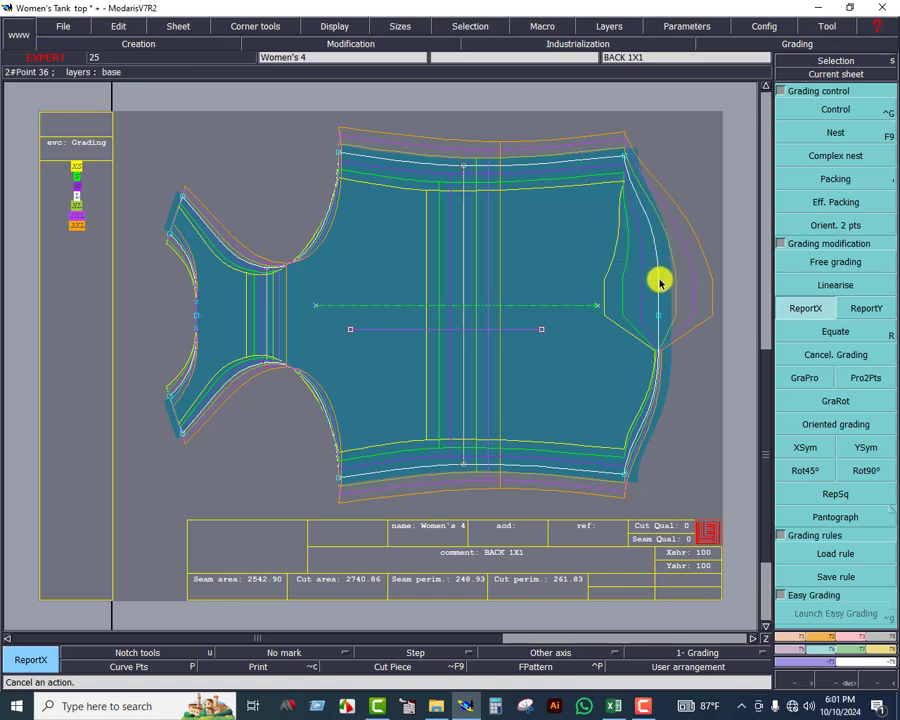
left_click(627, 155)
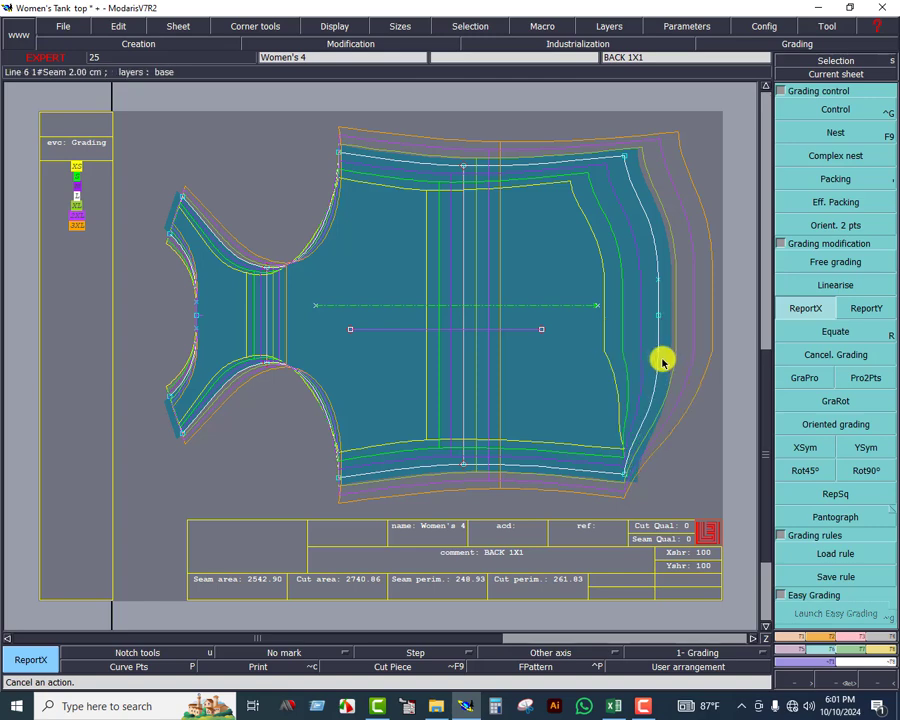
left_click(623, 476)
left_click(622, 476)
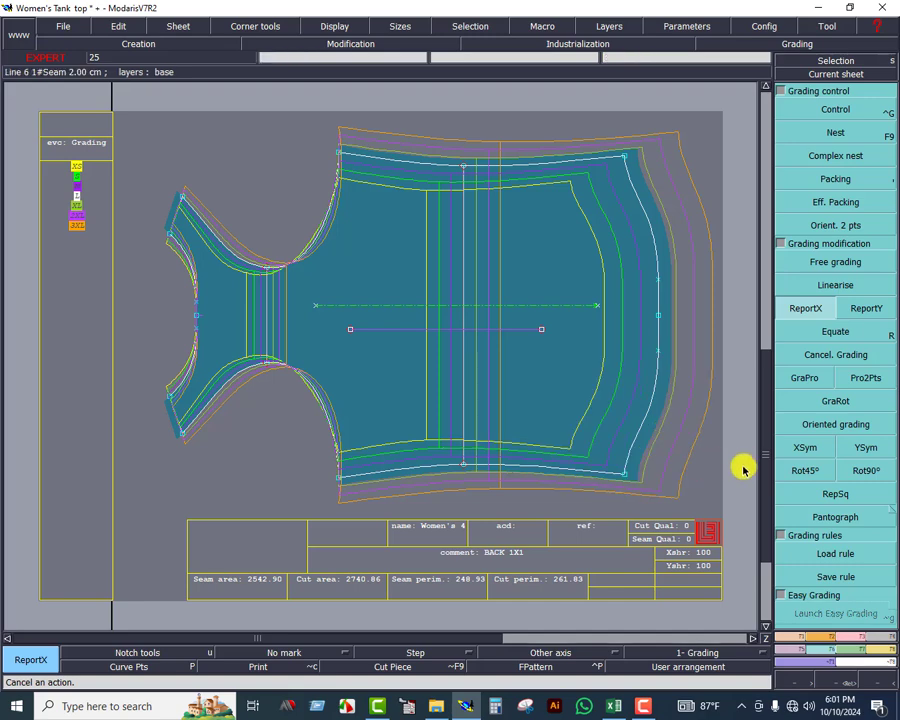
Arrange all the model's sheets on the desk and zoom in on the graded back piece
left_click(780, 74)
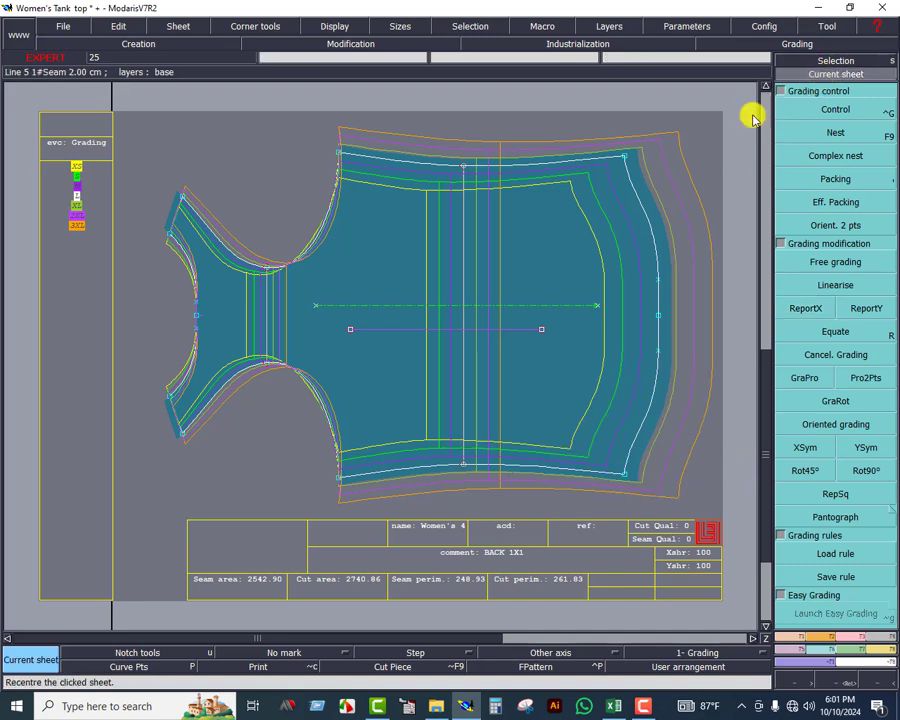
left_click(587, 335)
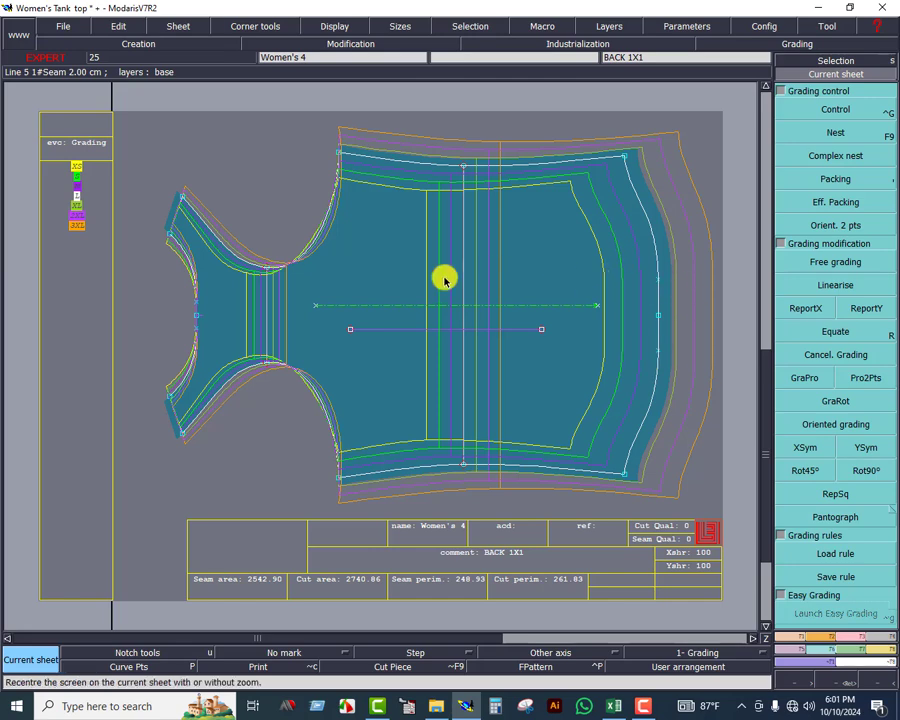
key("j")
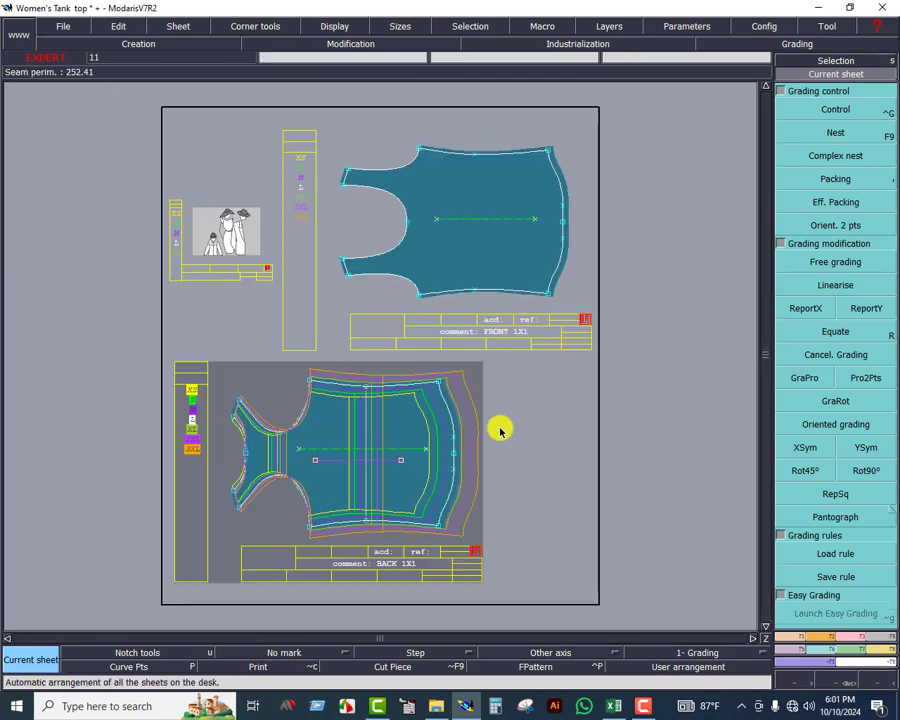
key("Home")
left_click_drag(360, 141, 720, 547)
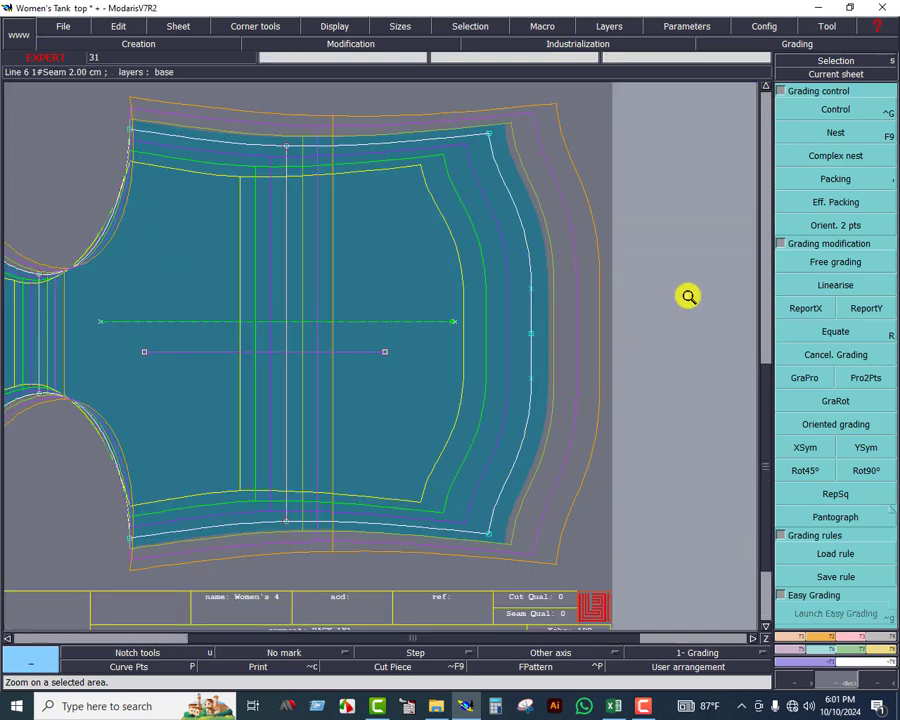
Set every ddx value of the back piece's upper hem corner point to 2.00 in its grading table
left_click(825, 110)
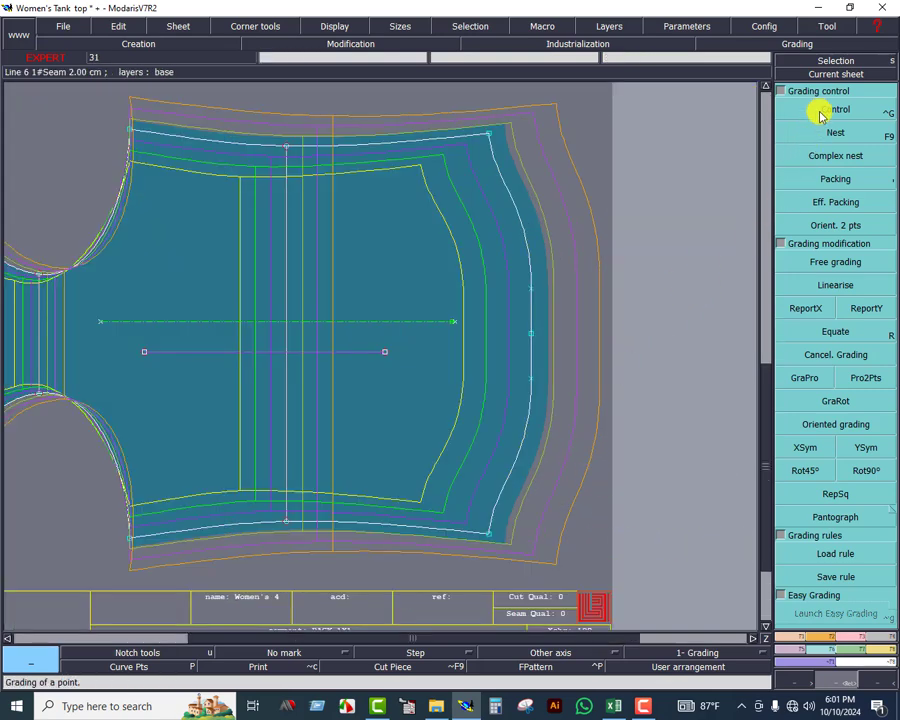
left_click(486, 131)
left_click_drag(708, 80, 705, 143)
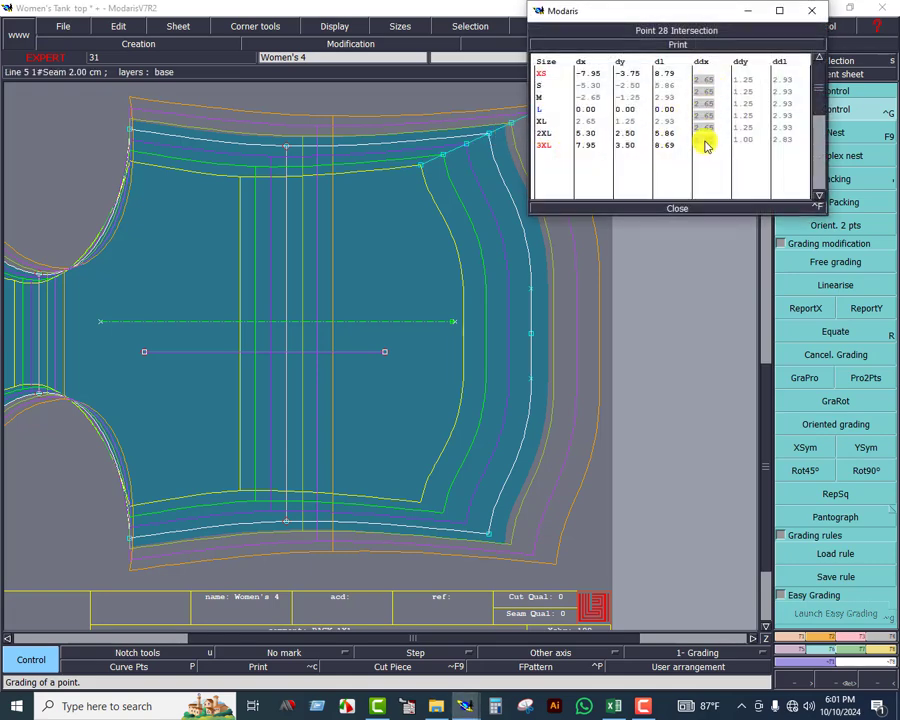
type("2")
key("Return")
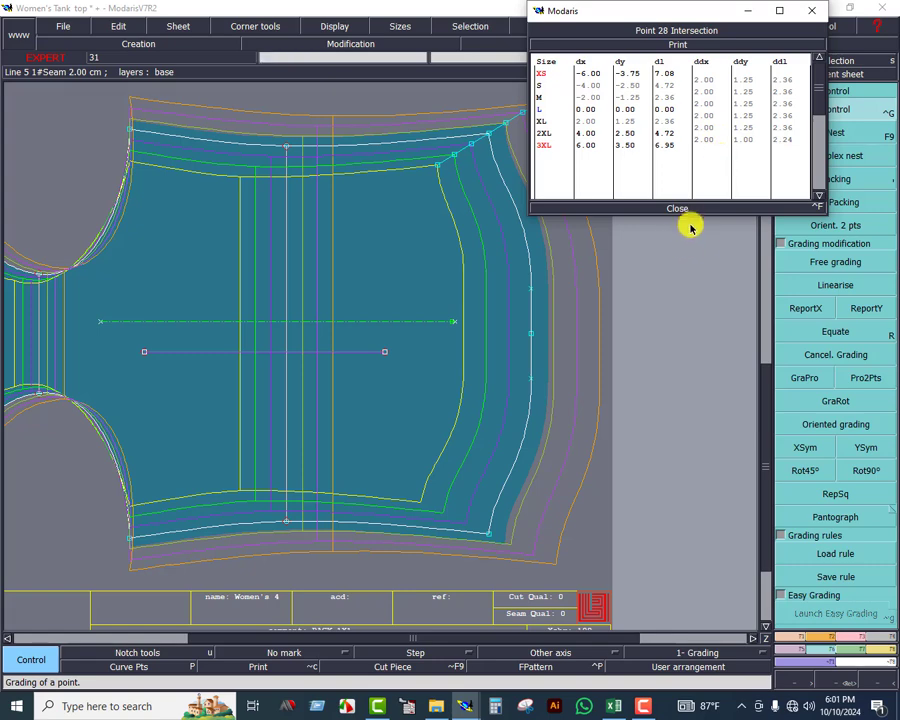
left_click(681, 211)
Copy the upper hem corner's X grading to the lower hem corner of the back piece with ReportX
left_click(808, 311)
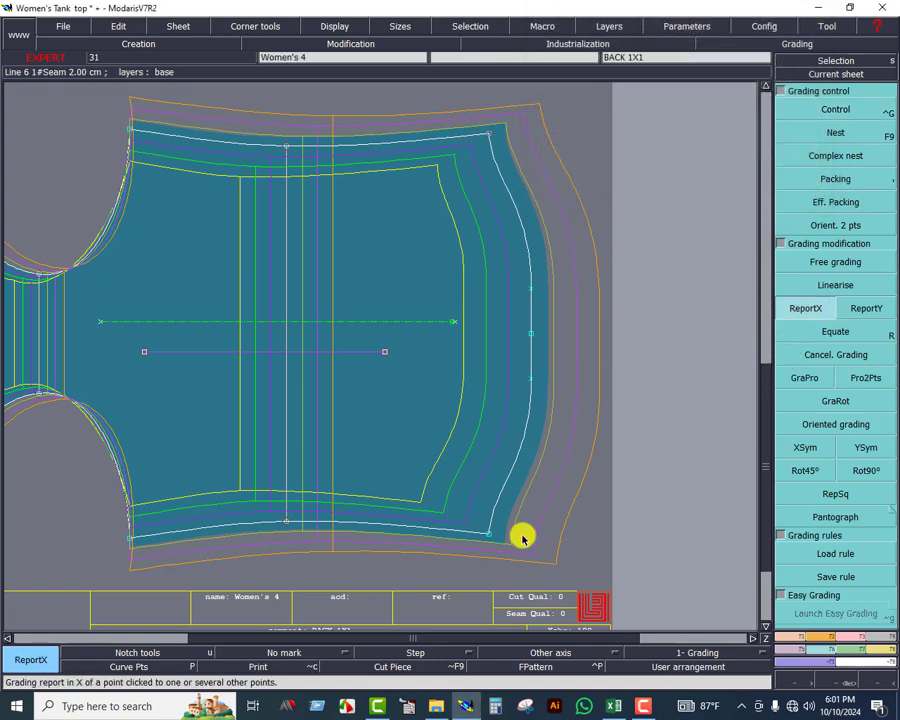
left_click(489, 530)
left_click(836, 74)
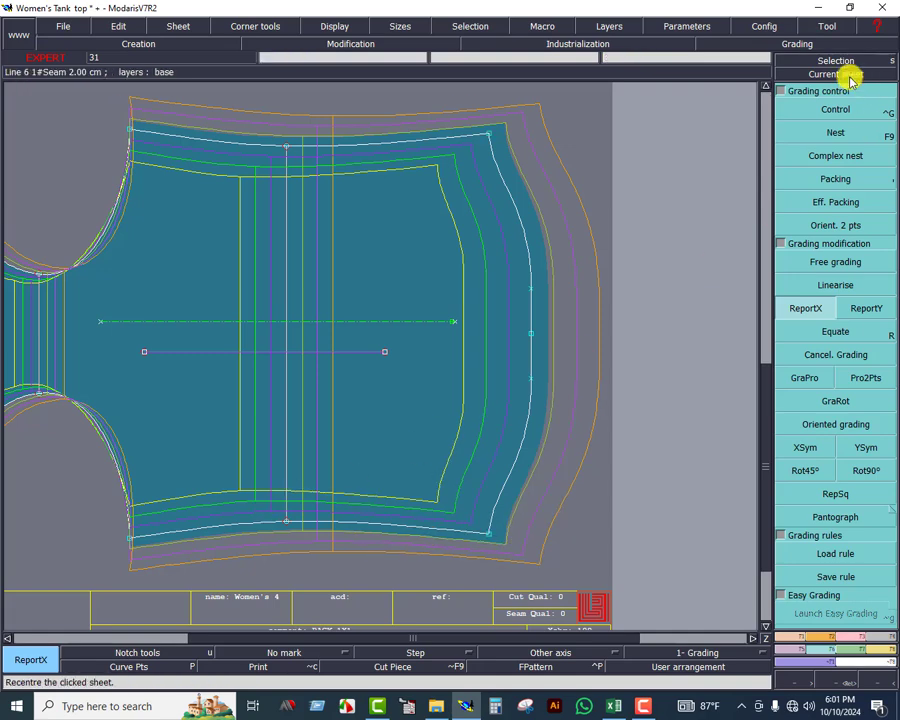
left_click(454, 247)
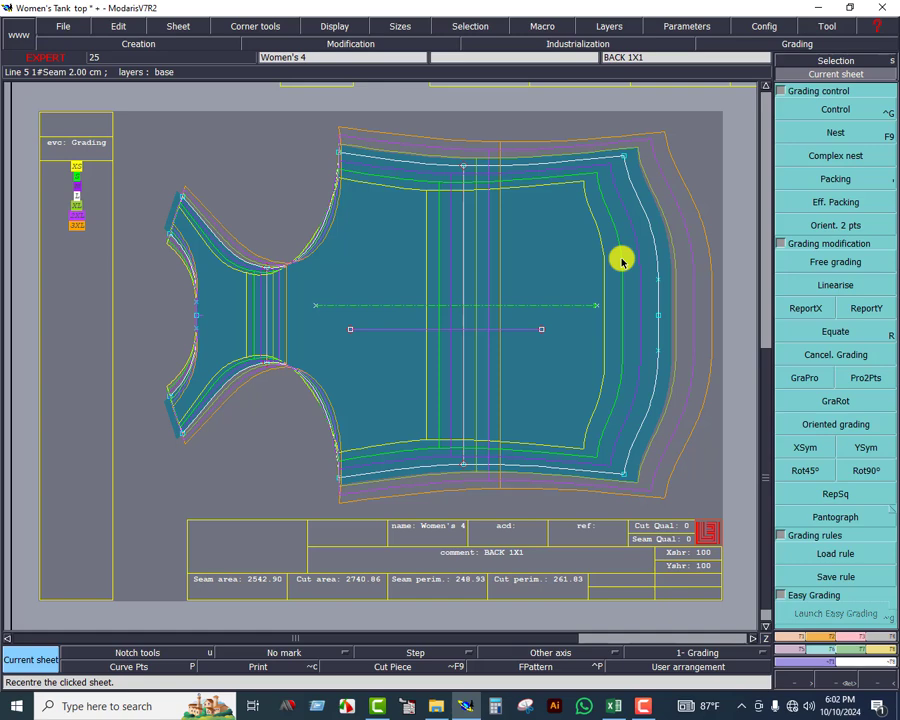
Arrange all sheets on the desk and recentre the display on the back piece's sheet
key("j")
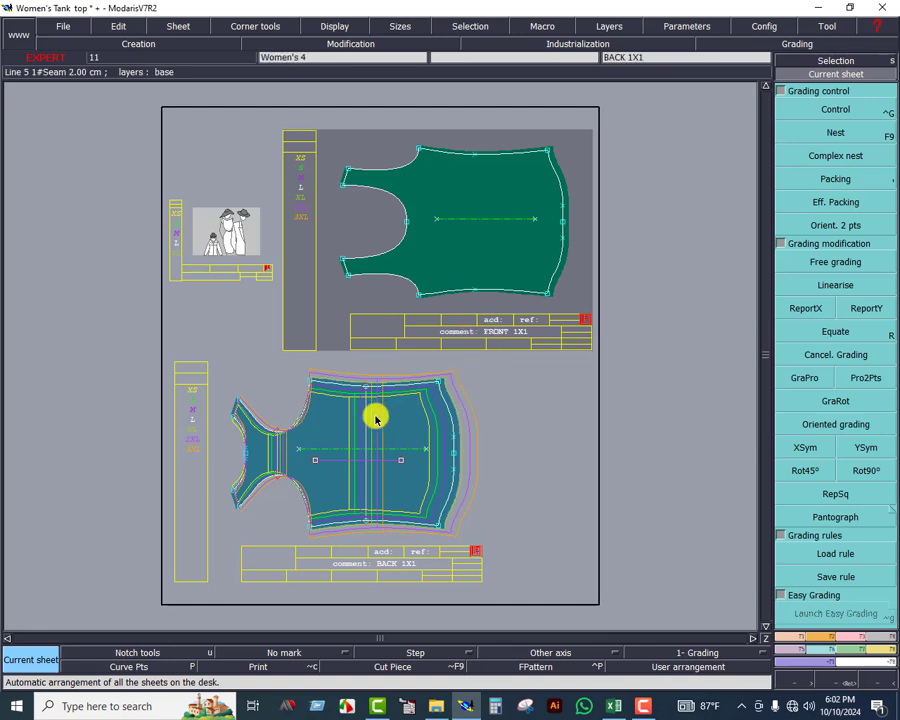
left_click(332, 395)
key("Home")
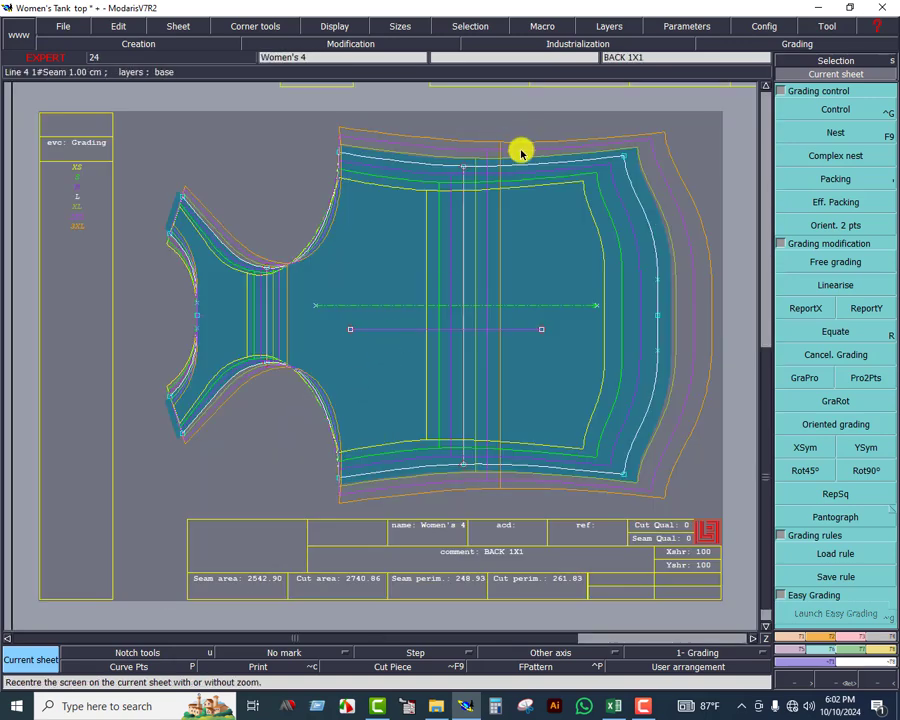